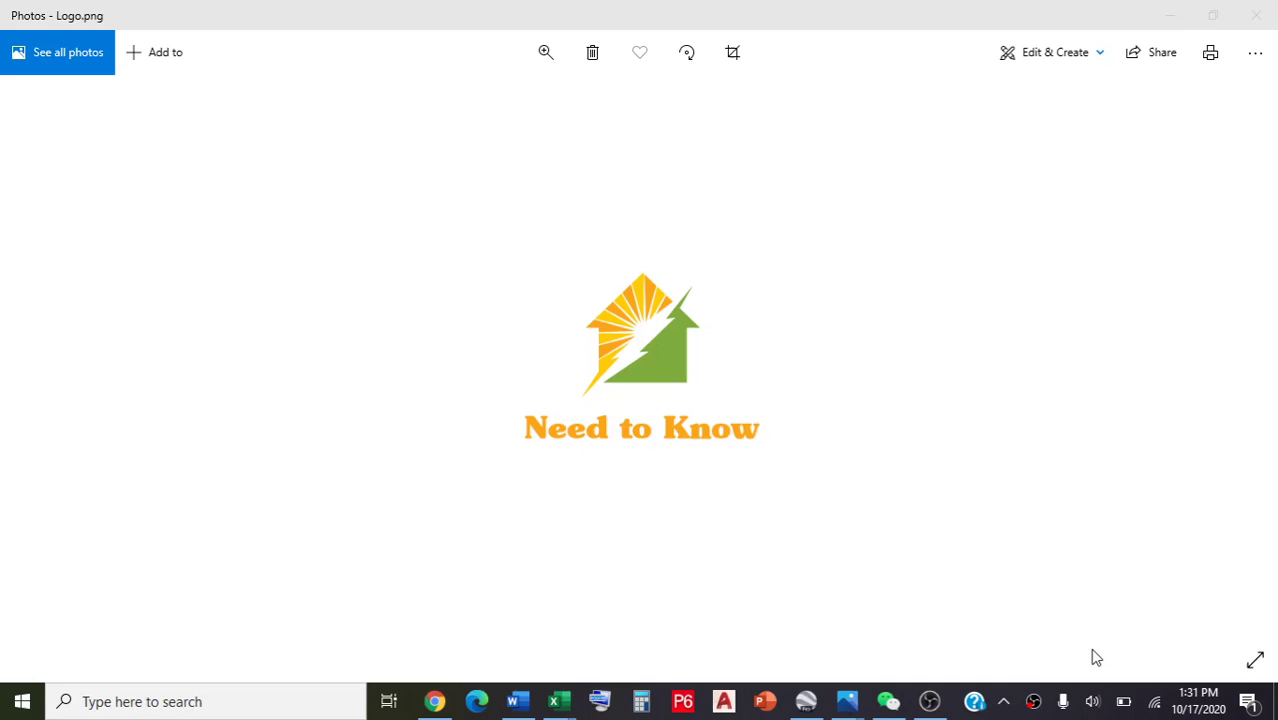
- Advance Photos to Pic 11, the diagram linking UTM to DMS and DD
{"action": "left_click", "coordinate": [1170, 18]}
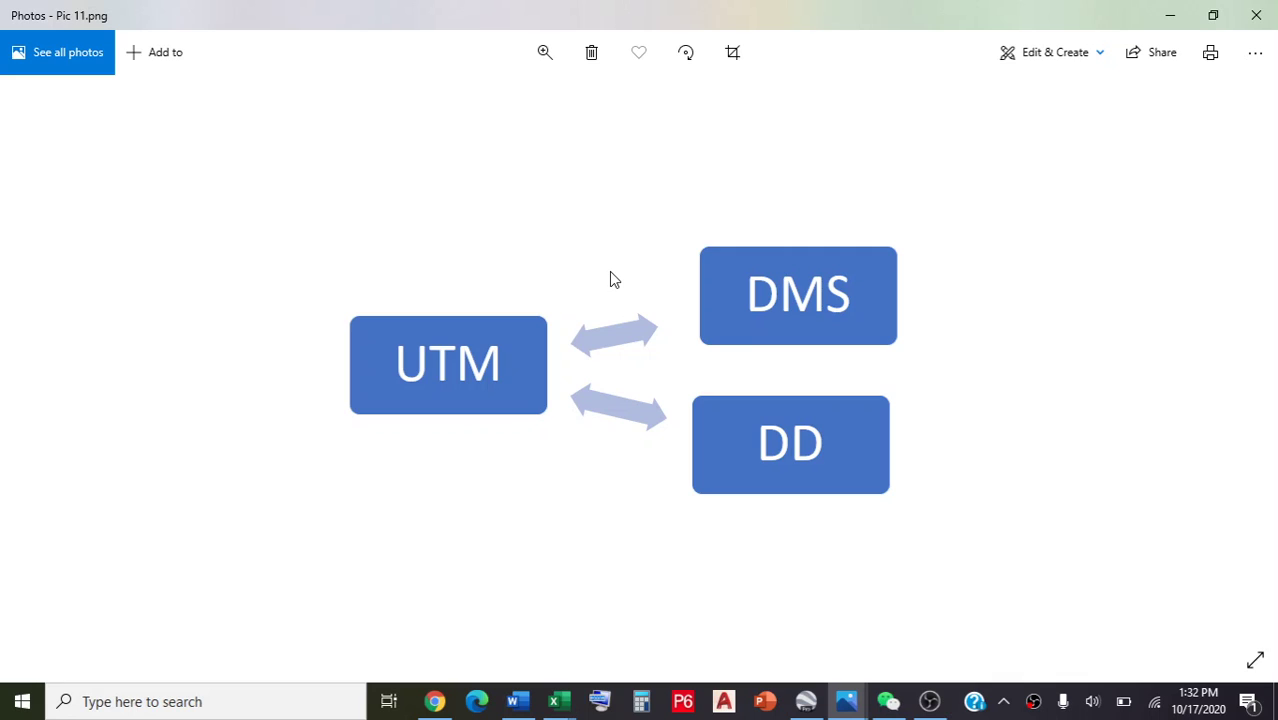
- Minimize Photos, launch the LatLong converter from the desktop, and switch it to the Bulk page
{"action": "left_click", "coordinate": [1174, 18]}
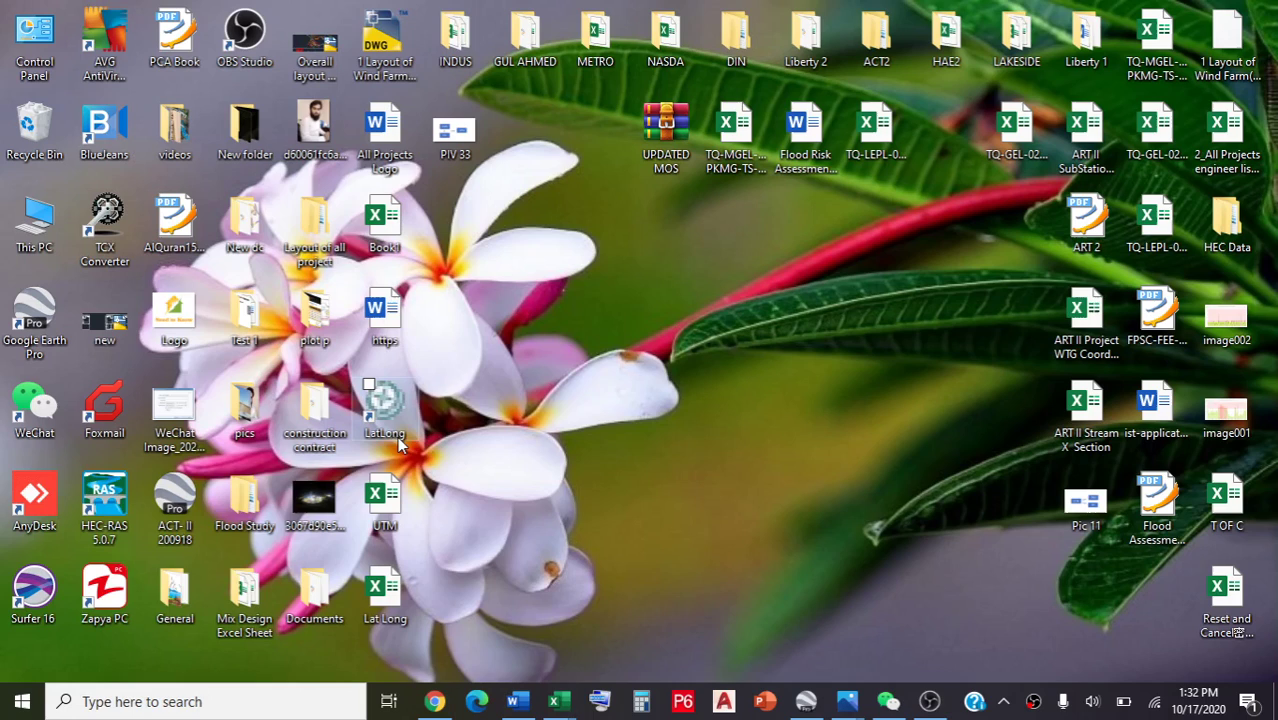
{"action": "double_click", "coordinate": [392, 405]}
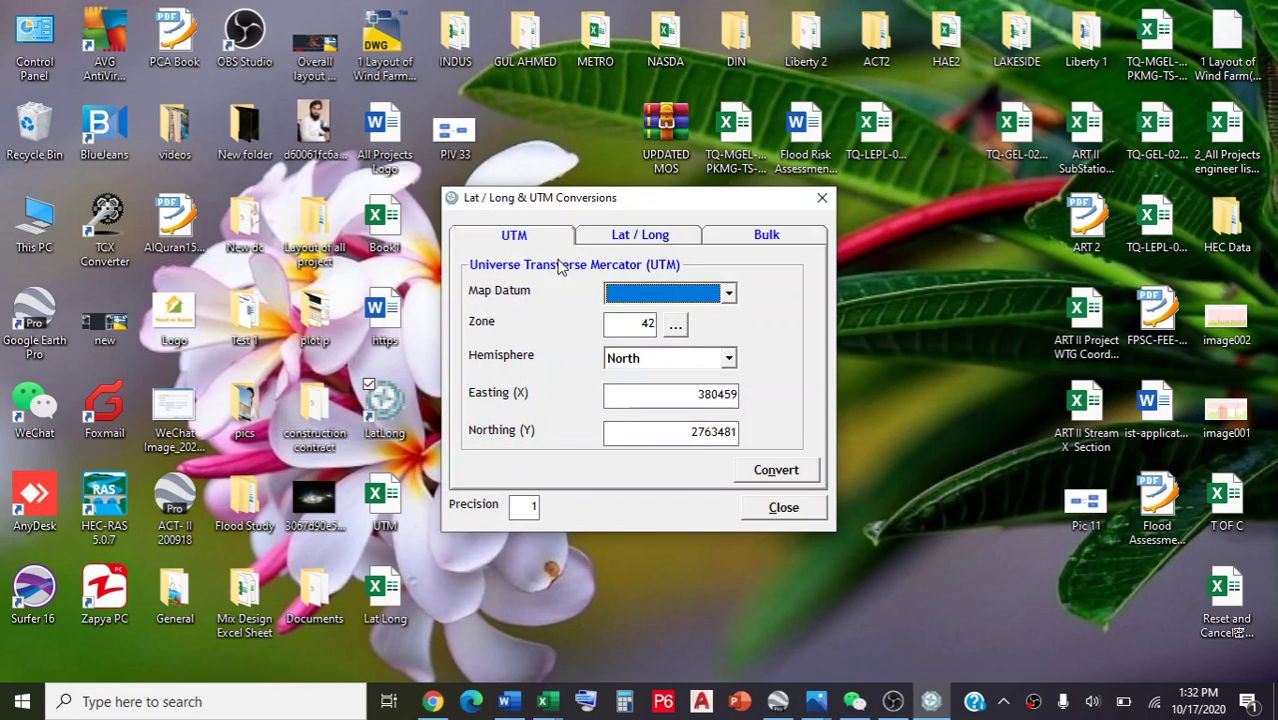
{"action": "left_click_drag", "start_coordinate": [670, 206], "coordinate": [762, 116]}
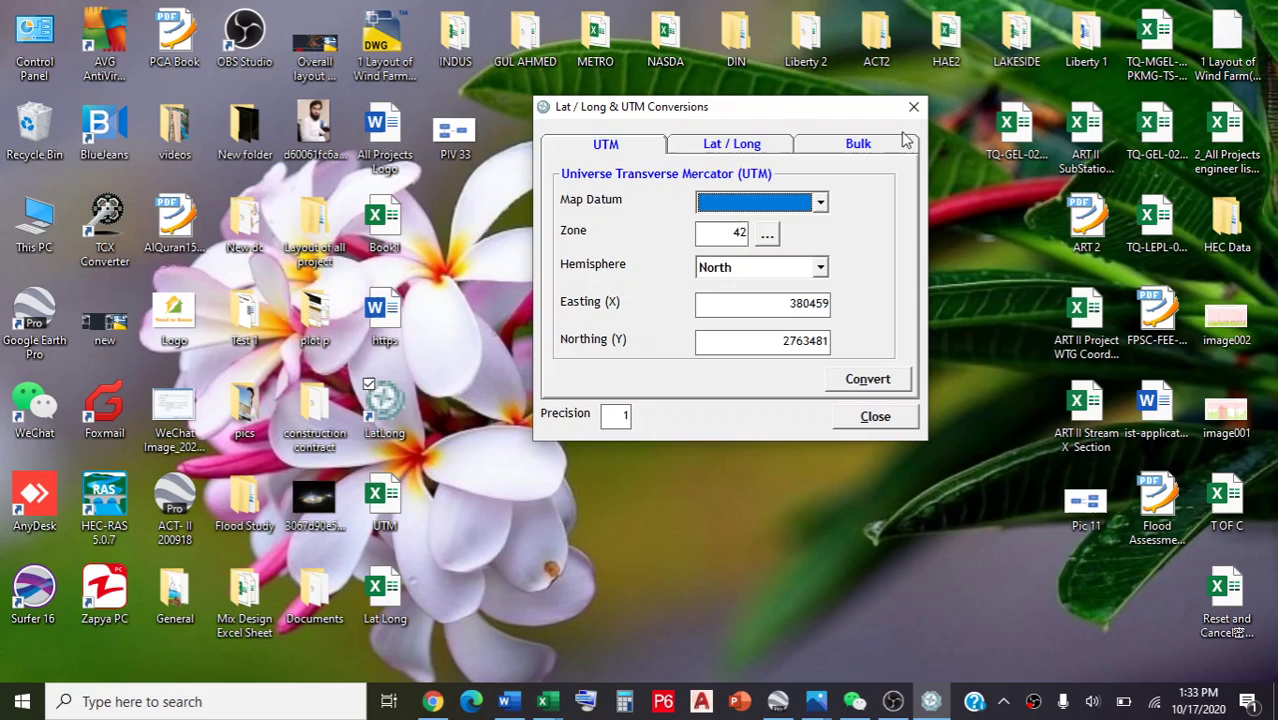
{"action": "left_click", "coordinate": [897, 150]}
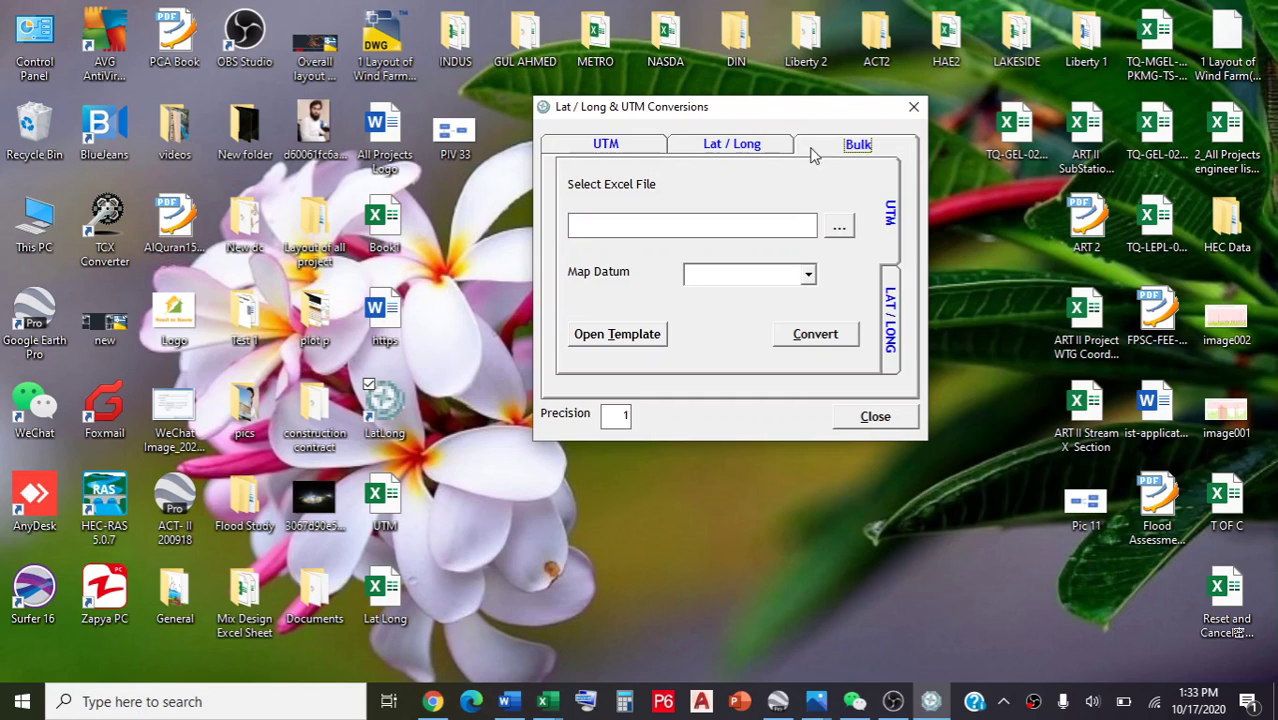
- Choose UTM as the bulk input type and open its Hemisphere/Zone/Easting/Northing Excel template
{"action": "mouse_move", "coordinate": [756, 109]}
{"action": "left_mouse_down"}
{"action": "mouse_move", "coordinate": [824, 74]}
{"action": "mouse_move", "coordinate": [795, 24]}
{"action": "left_mouse_up"}
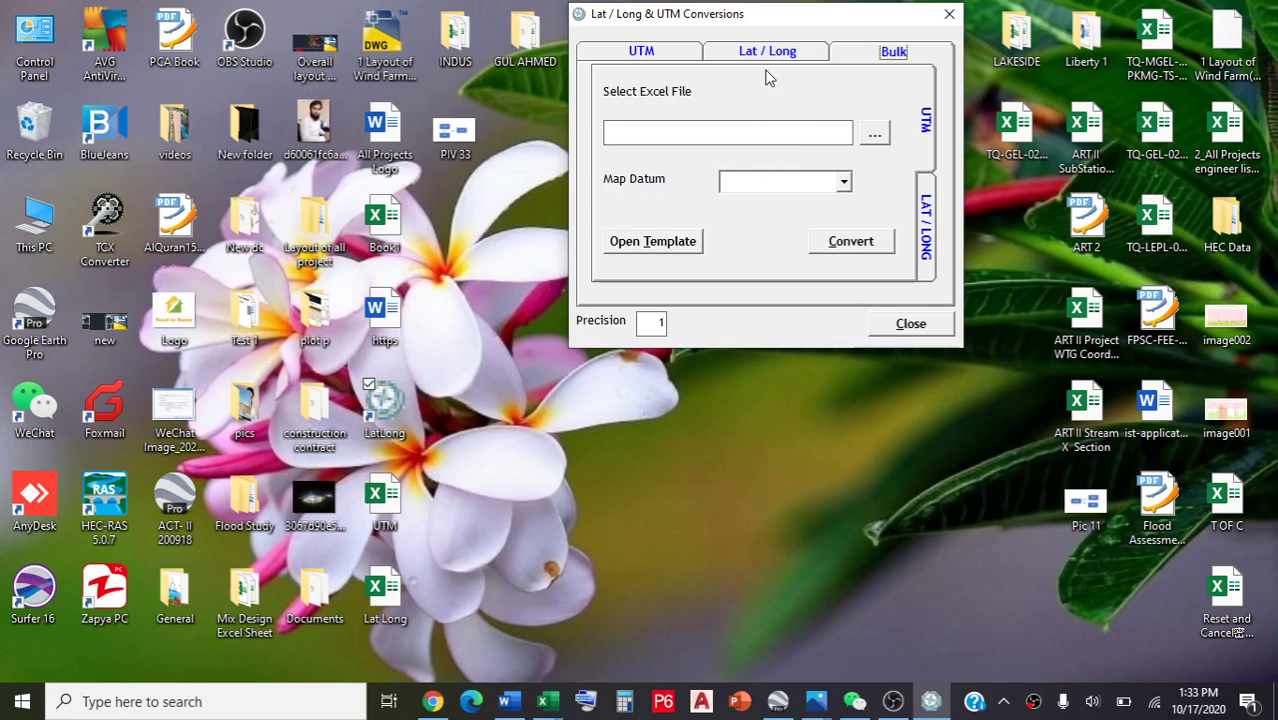
{"action": "left_click", "coordinate": [666, 249]}
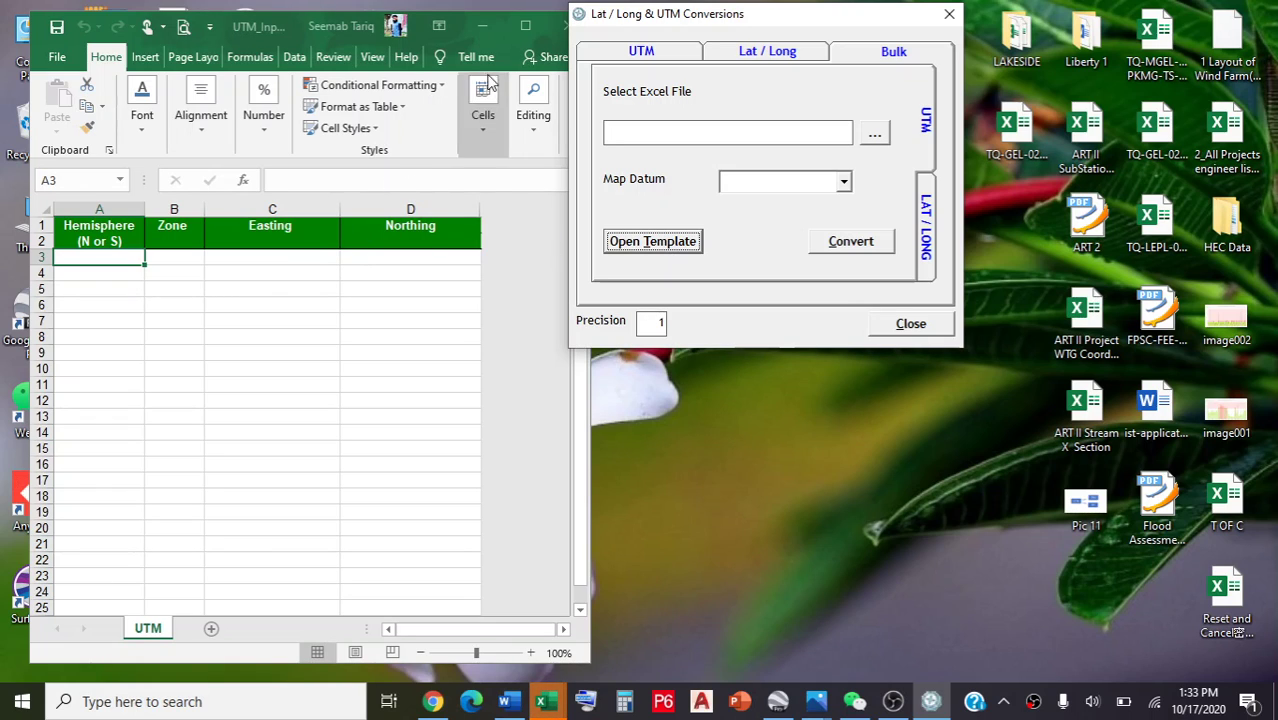
{"action": "left_click", "coordinate": [540, 27]}
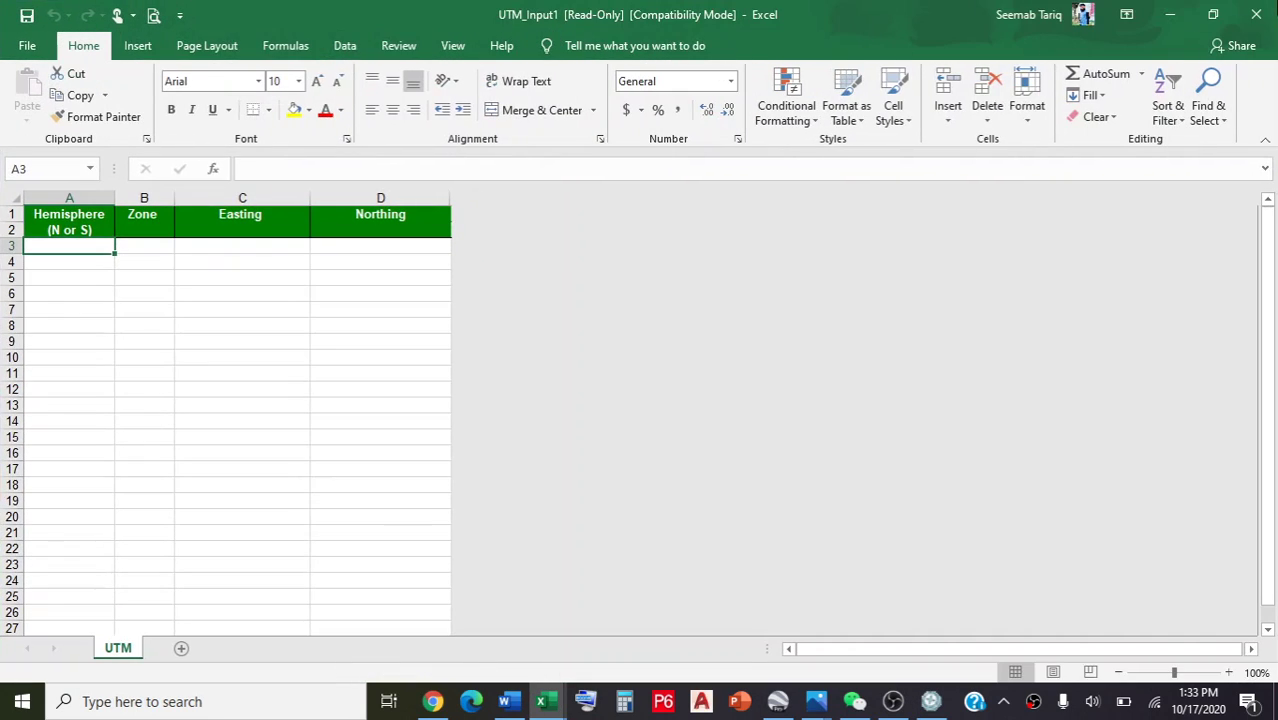
{"action": "left_click", "coordinate": [1256, 14]}
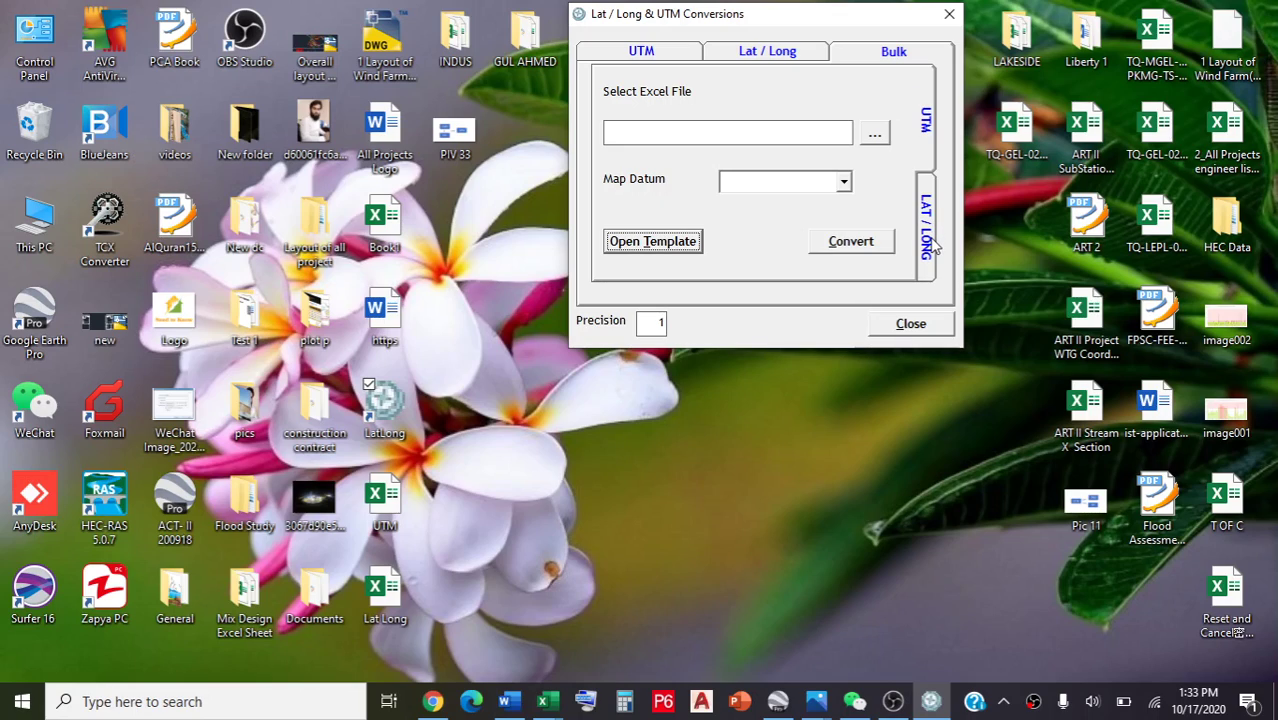
{"action": "left_click", "coordinate": [929, 125]}
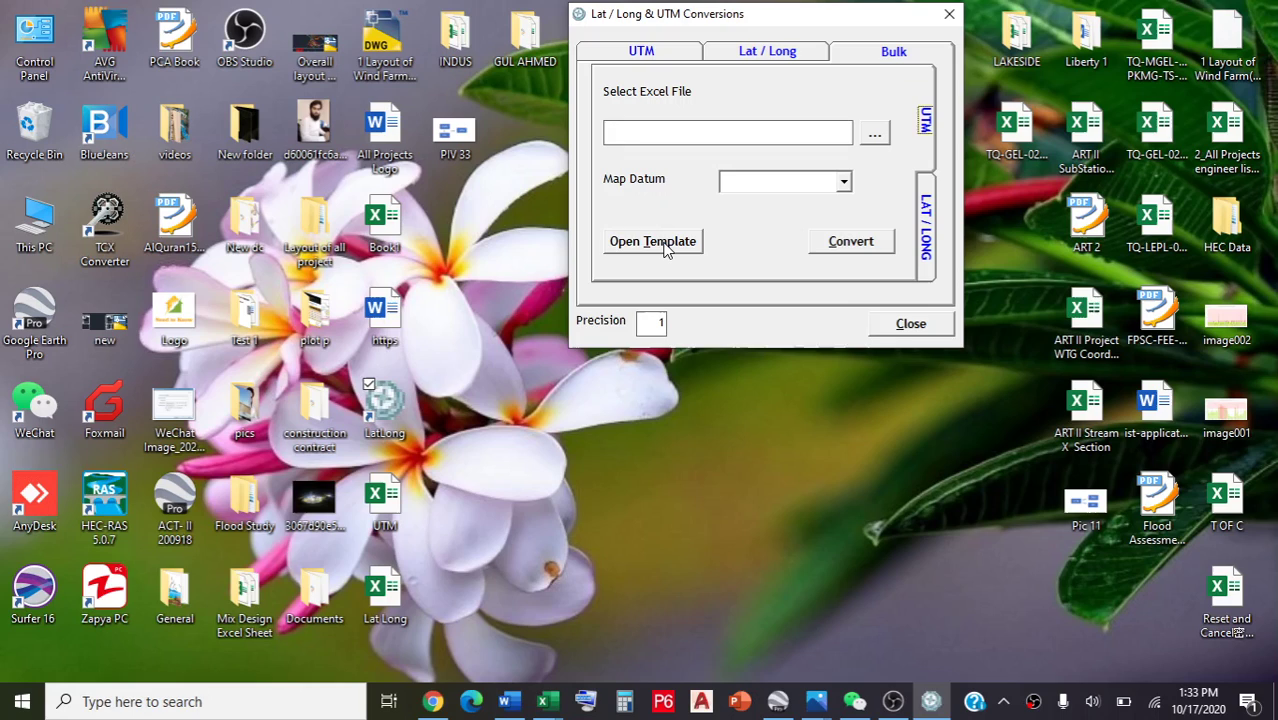
{"action": "left_click", "coordinate": [666, 249]}
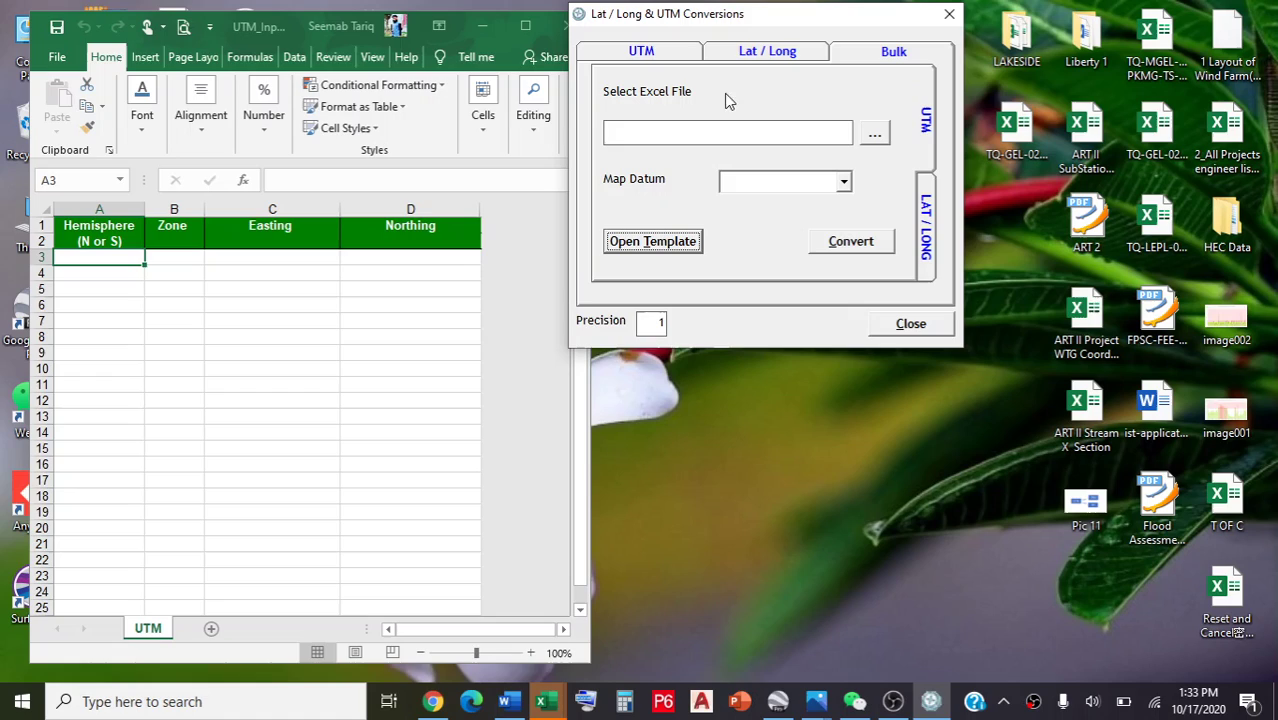
- Save the template to the Desktop as Excel workbook UTM_Input1, then close it
{"action": "left_click", "coordinate": [60, 57]}
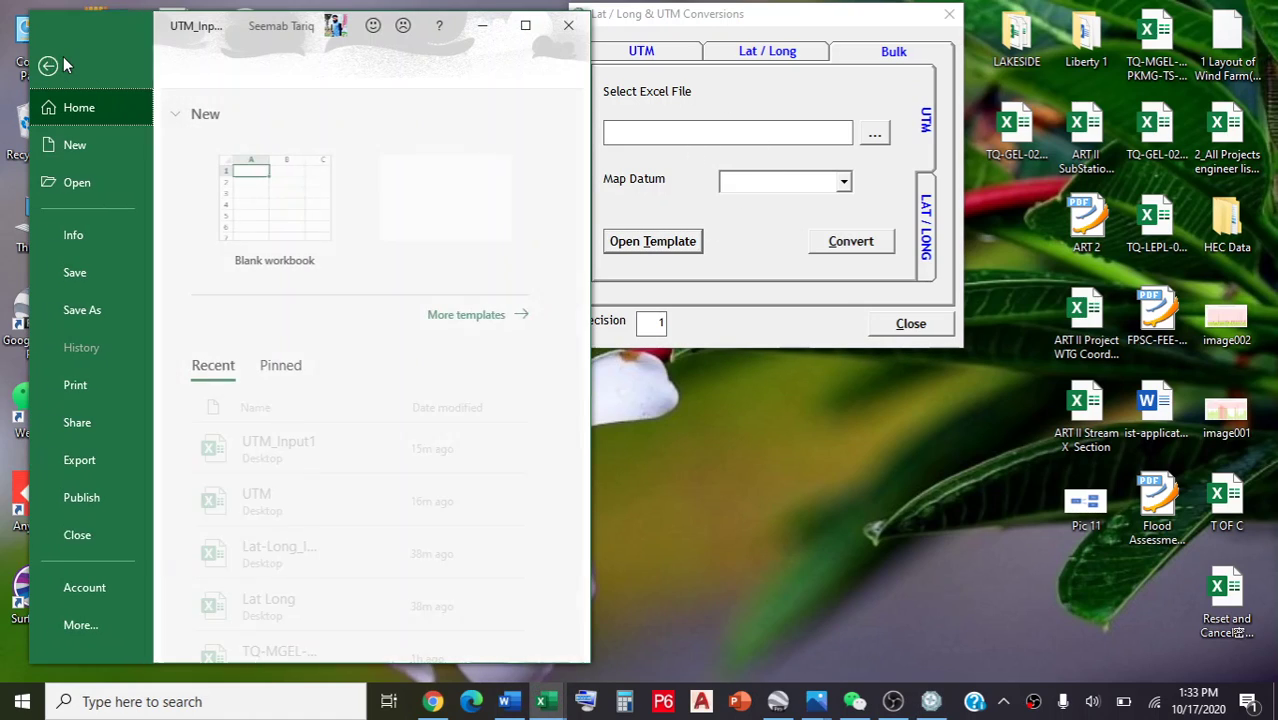
{"action": "left_click", "coordinate": [105, 311]}
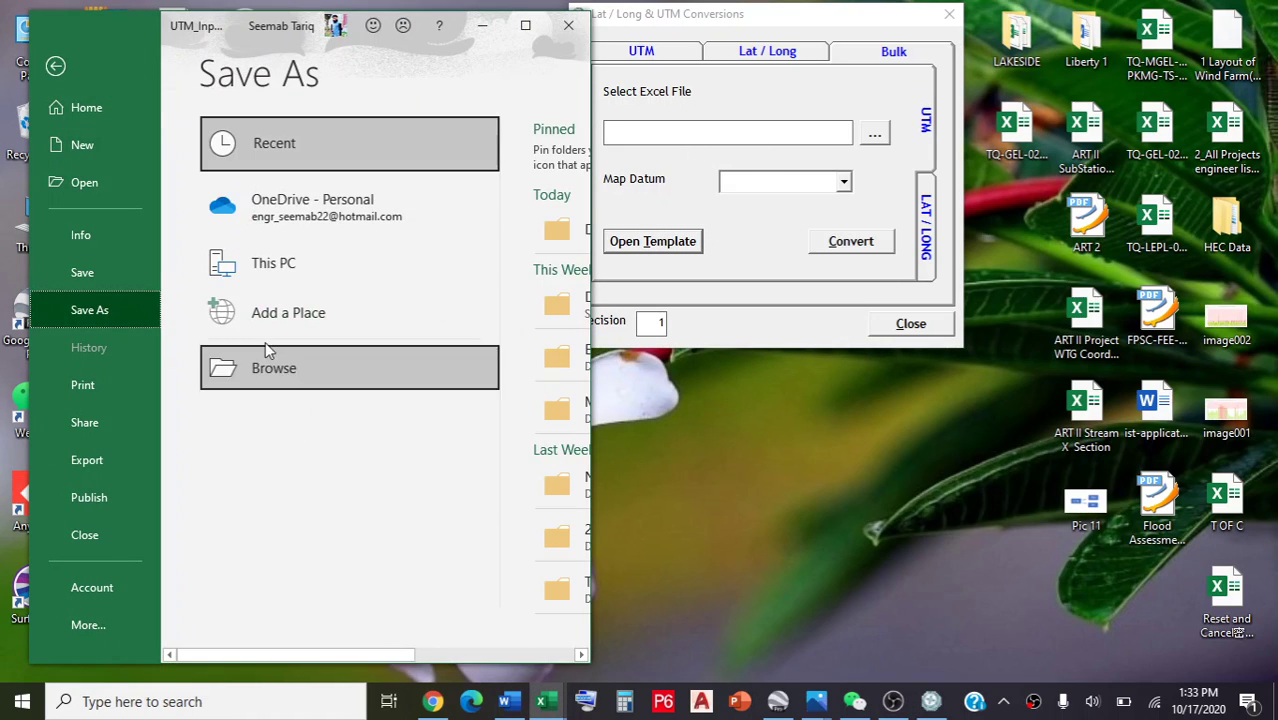
{"action": "left_click", "coordinate": [272, 368]}
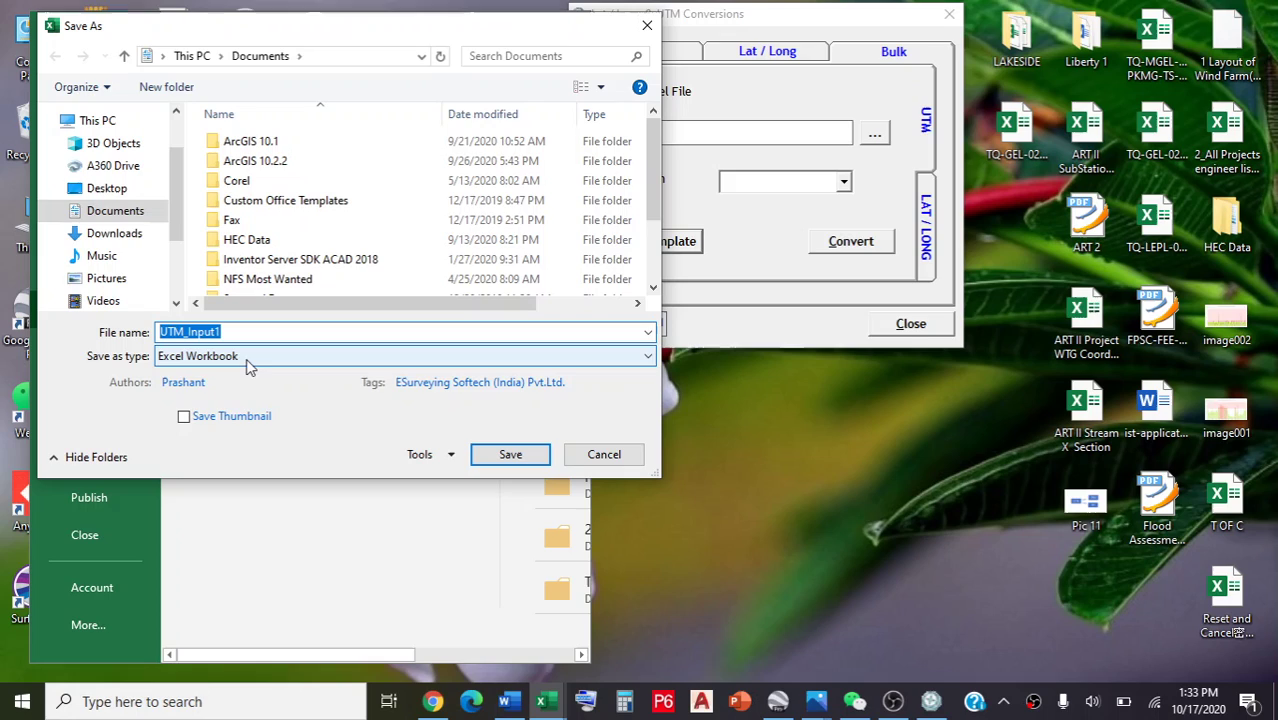
{"action": "left_click", "coordinate": [126, 193]}
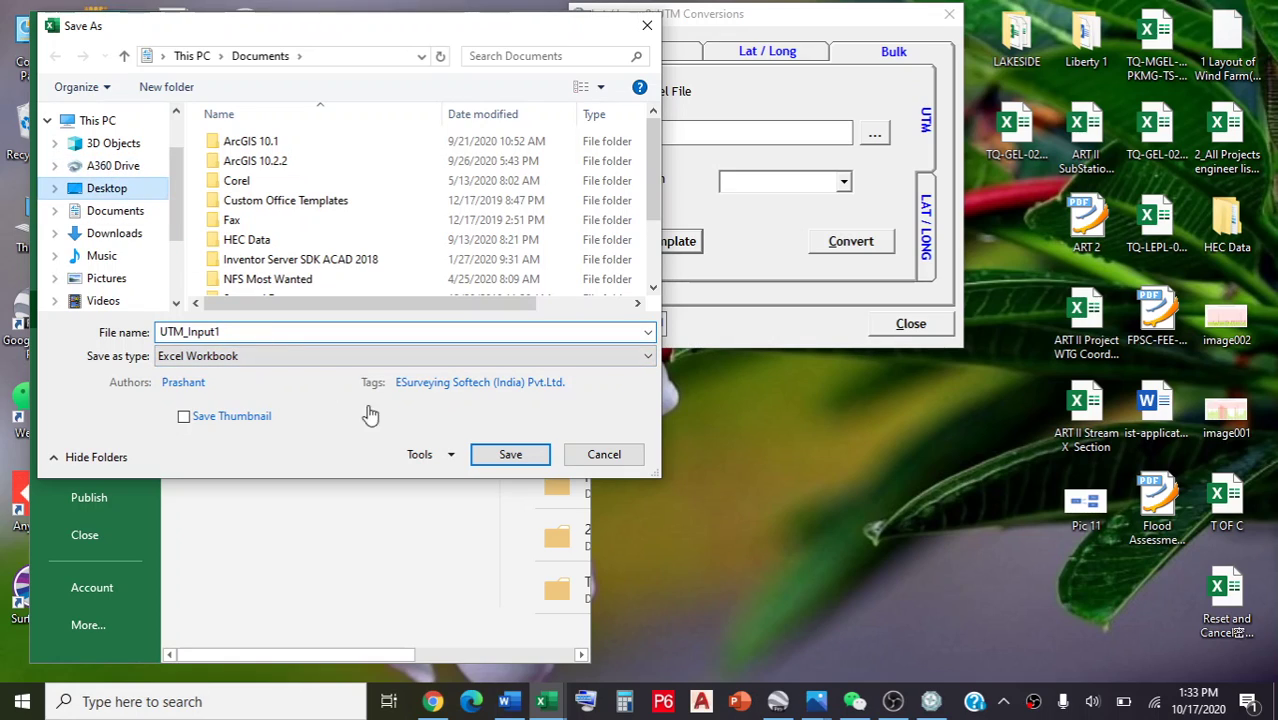
{"action": "left_click", "coordinate": [510, 455]}
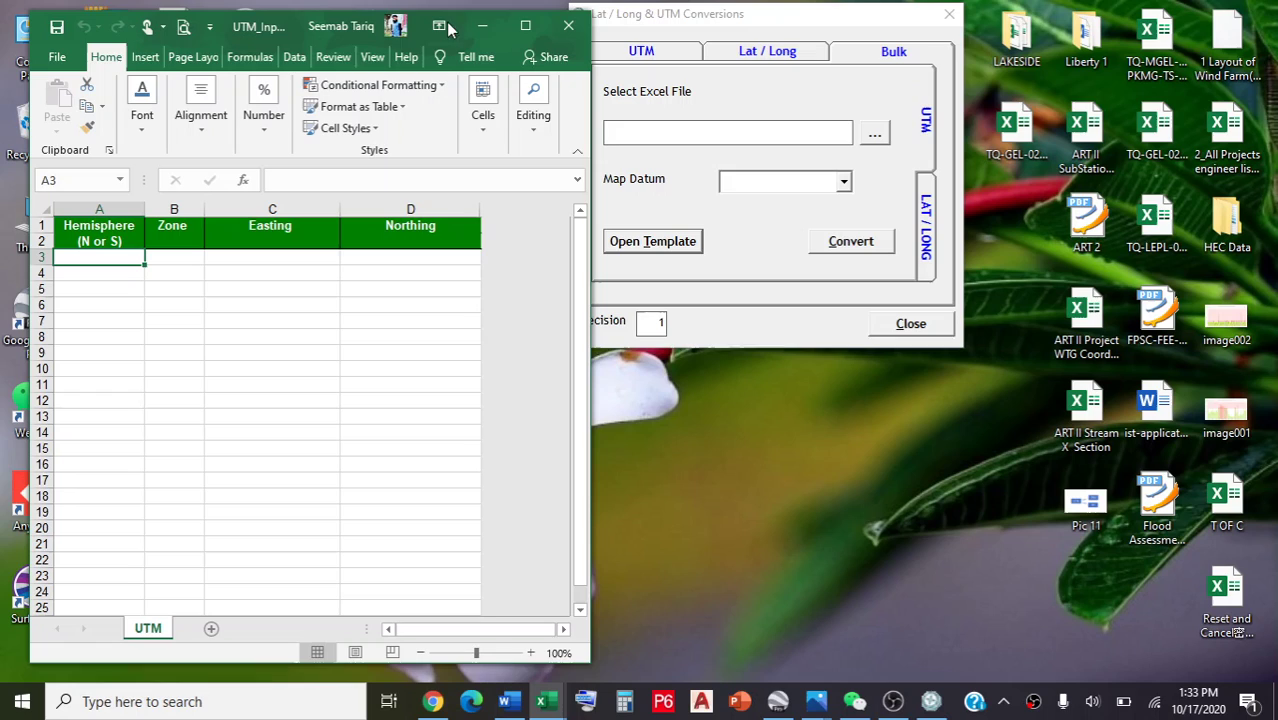
{"action": "left_click", "coordinate": [568, 25]}
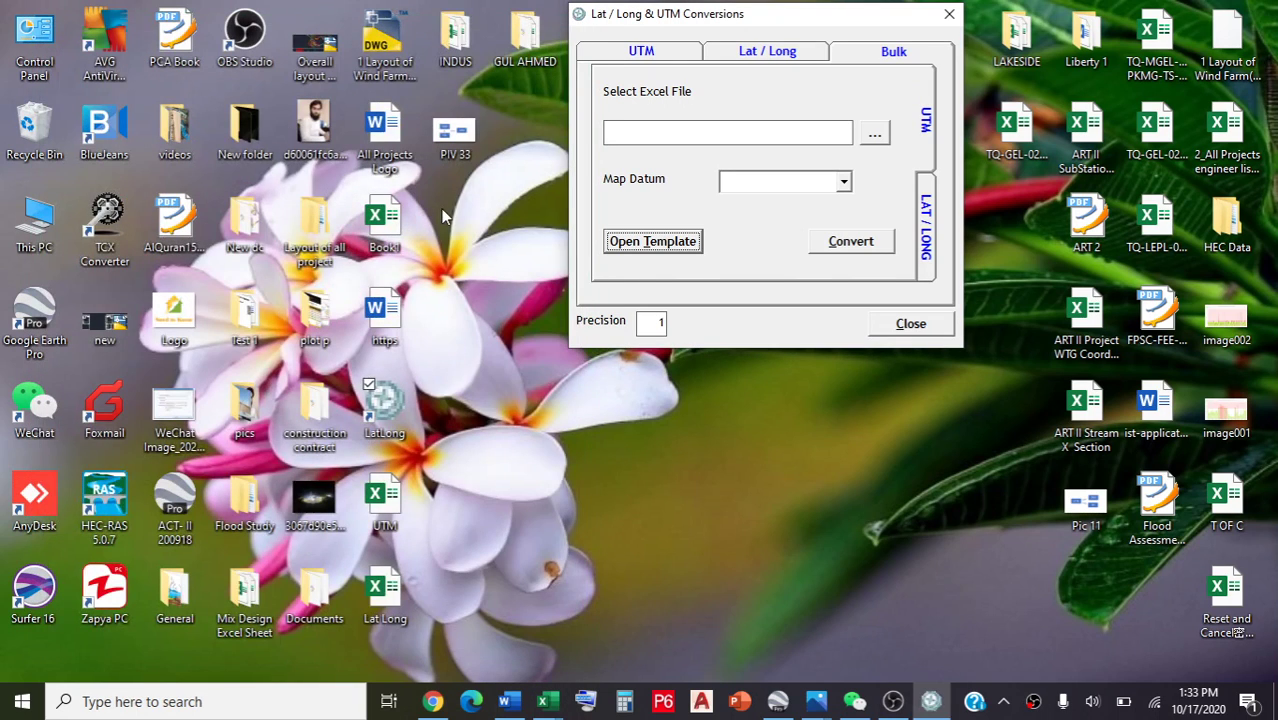
- Open UTM.xlsx from the desktop and copy its easting/northing cells C2:D21
{"action": "left_click", "coordinate": [446, 220]}
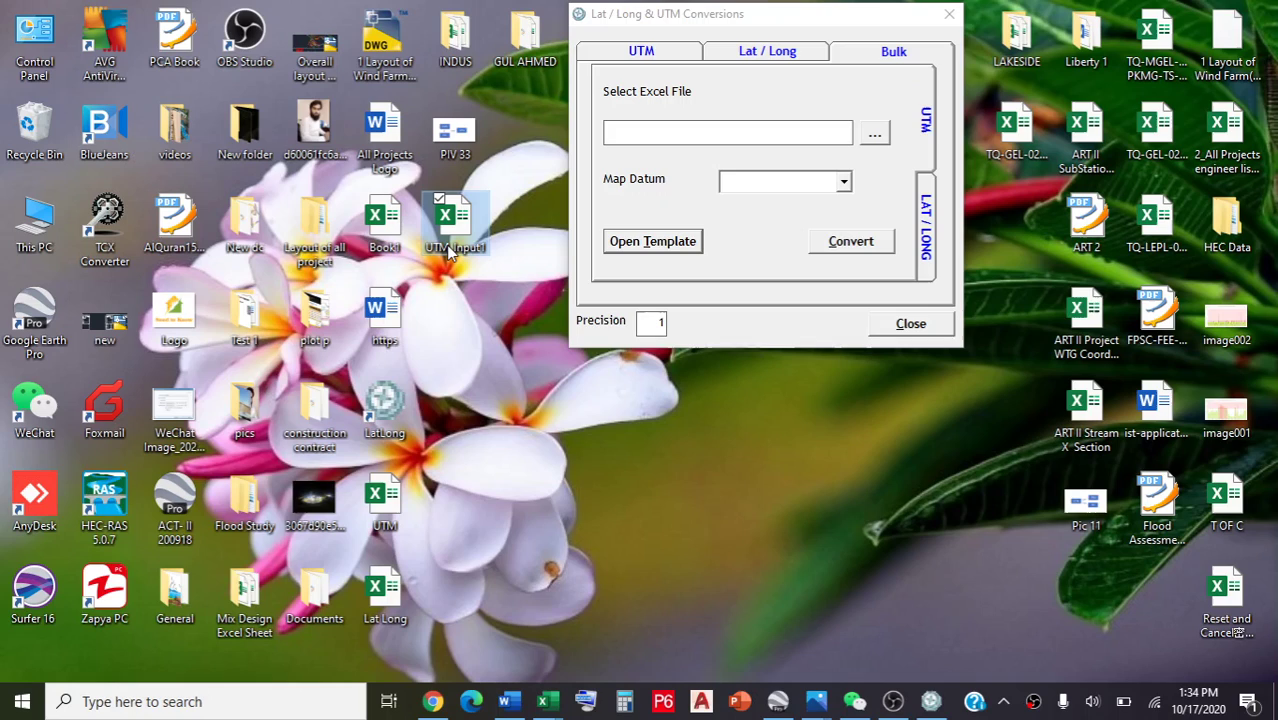
{"action": "left_click", "coordinate": [392, 492]}
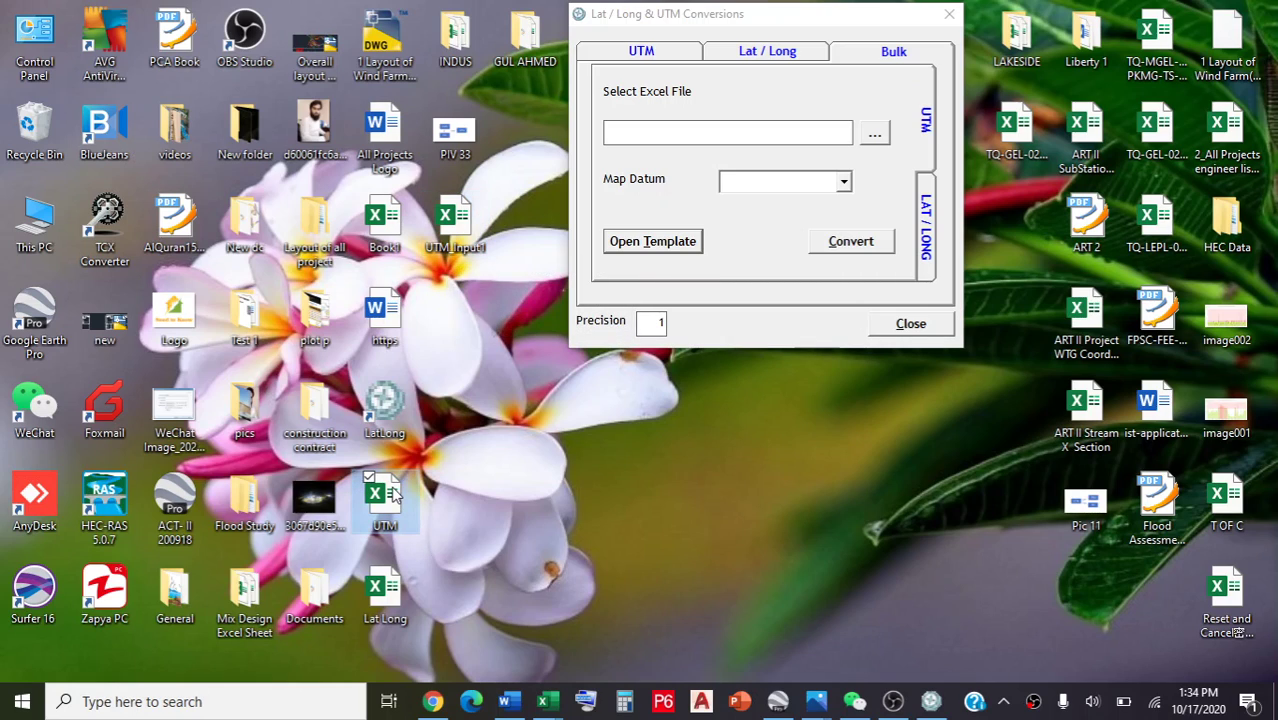
{"action": "double_click", "coordinate": [395, 492]}
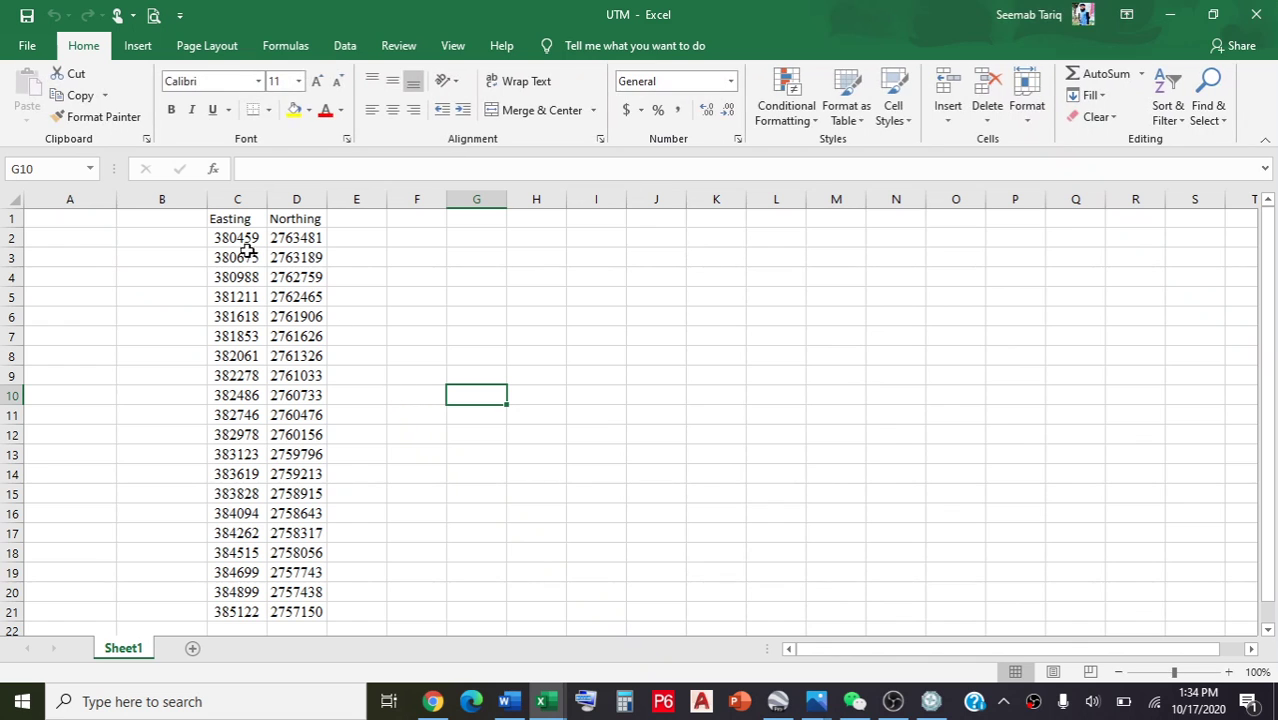
{"action": "left_click_drag", "start_coordinate": [238, 240], "coordinate": [300, 608]}
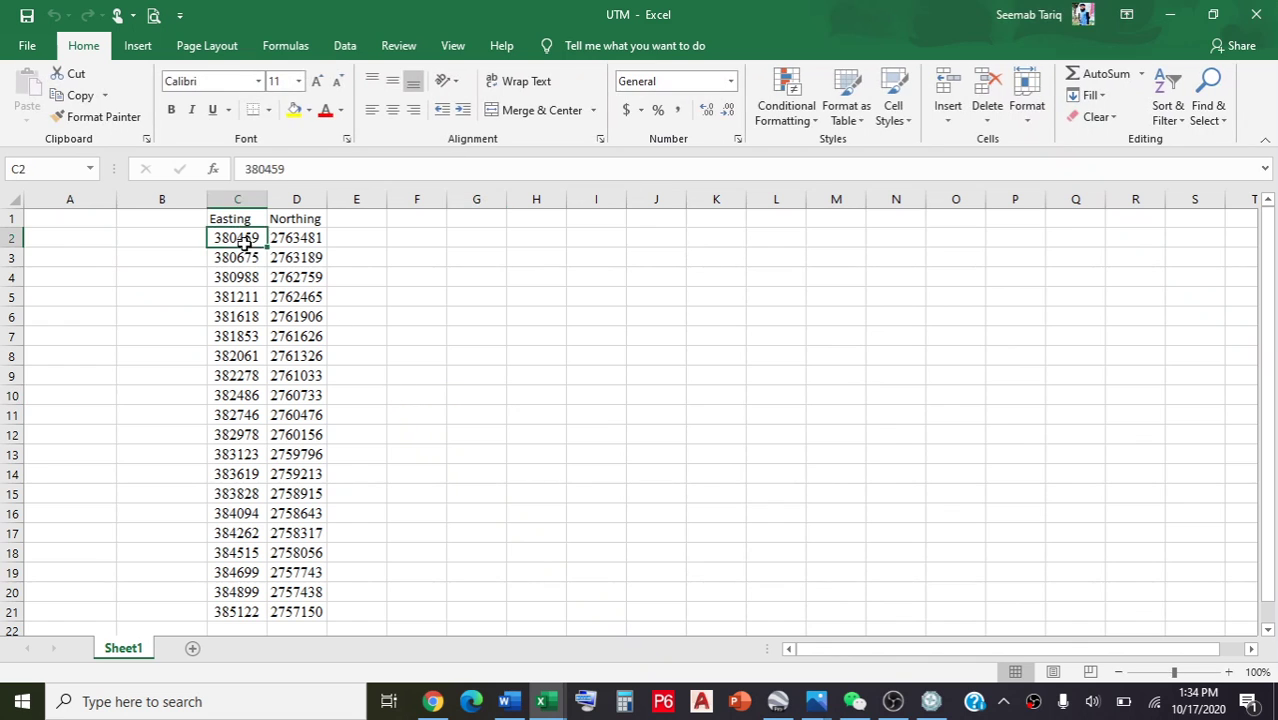
{"action": "right_click", "coordinate": [277, 453]}
{"action": "left_click", "coordinate": [310, 48]}
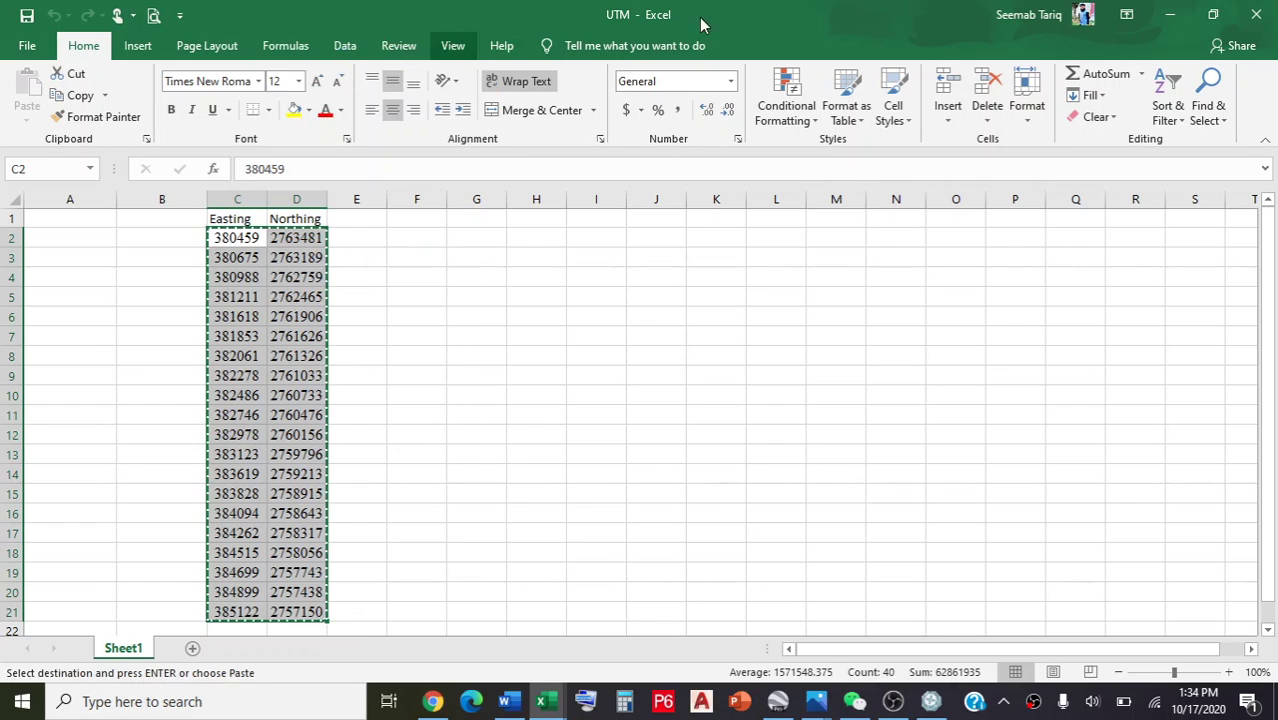
{"action": "left_click", "coordinate": [1168, 14]}
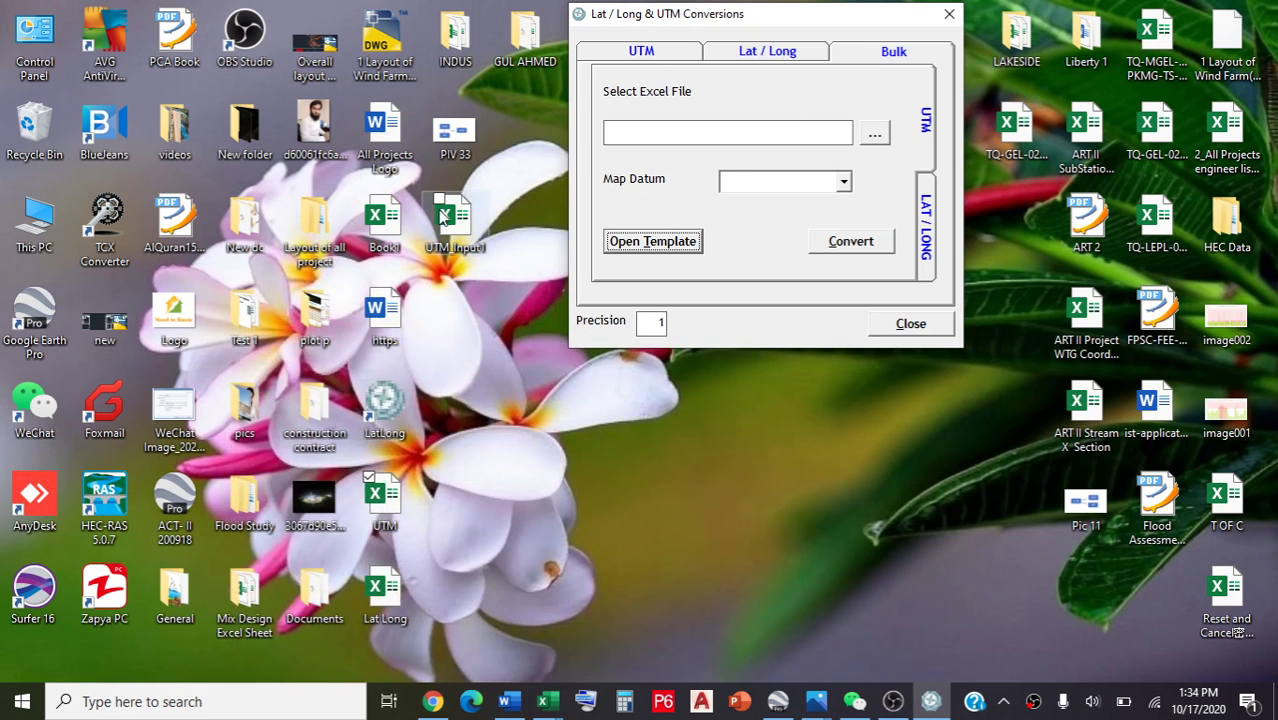
{"action": "double_click", "coordinate": [455, 220]}
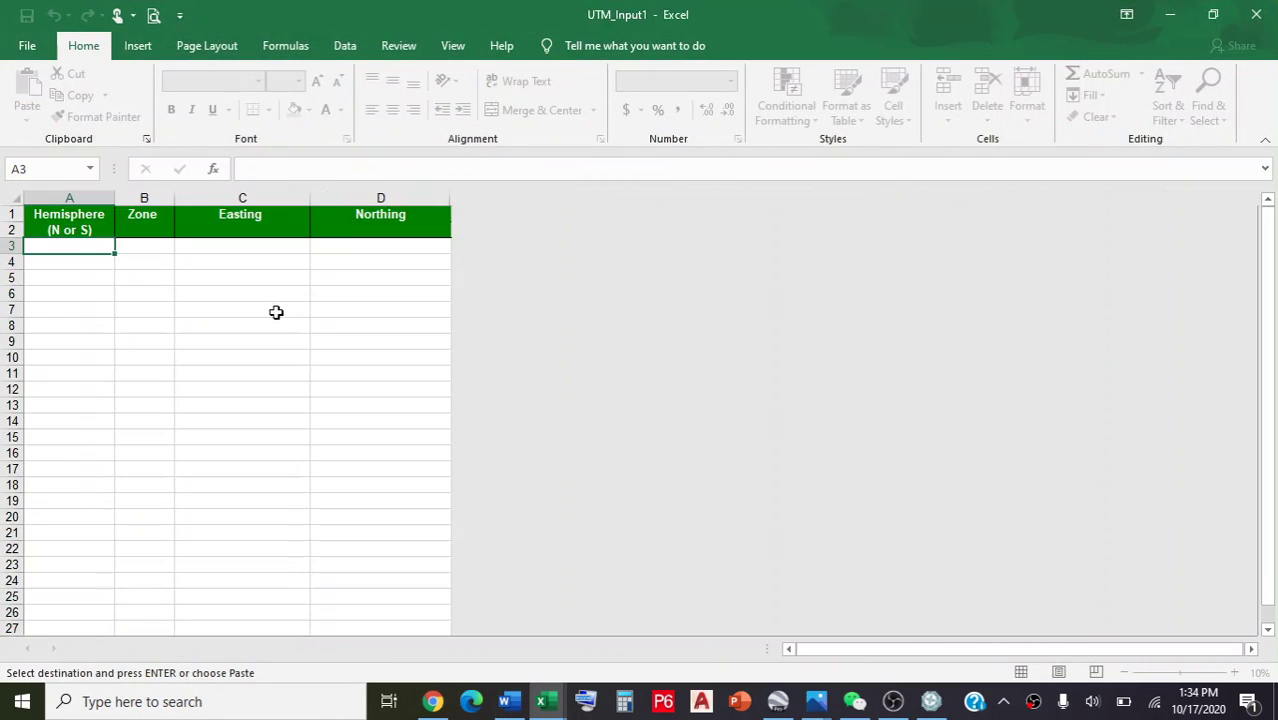
{"action": "mouse_move", "coordinate": [258, 250]}
{"action": "left_mouse_down"}
{"action": "mouse_move", "coordinate": [305, 613]}
{"action": "mouse_move", "coordinate": [294, 608]}
{"action": "left_mouse_up"}
{"action": "left_click", "coordinate": [294, 608]}
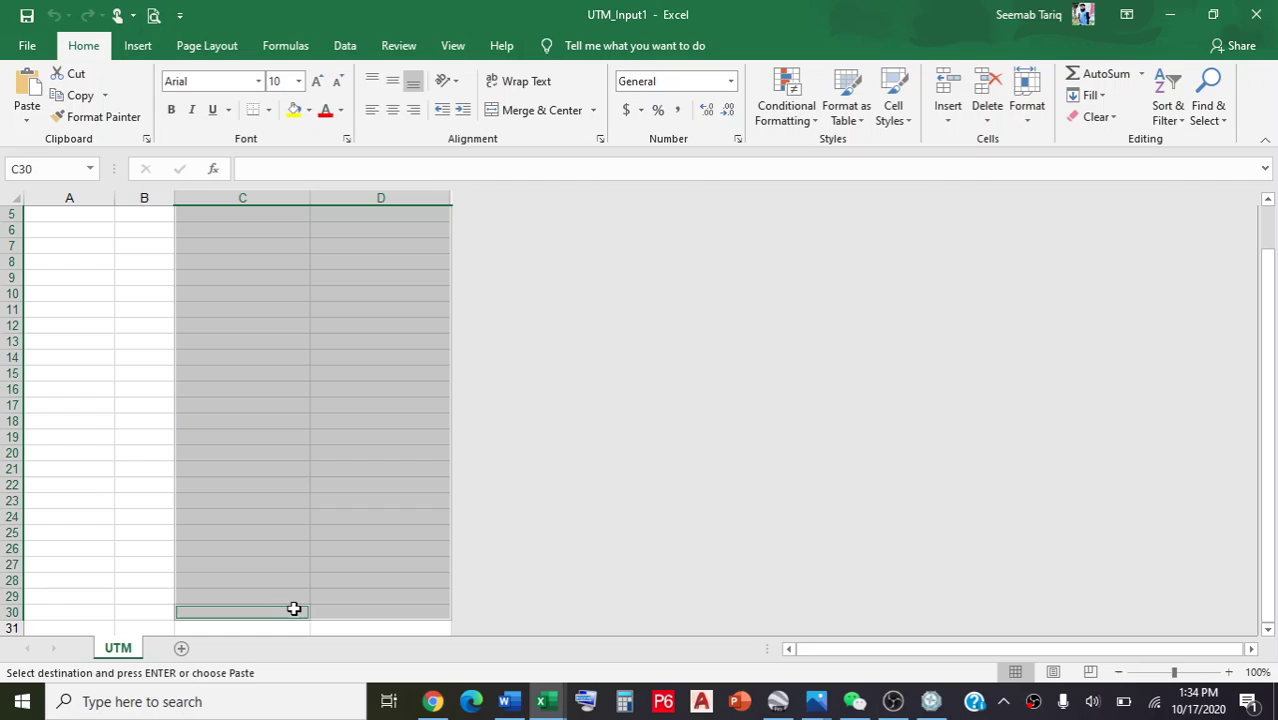
{"action": "key", "text": "ctrl+v"}
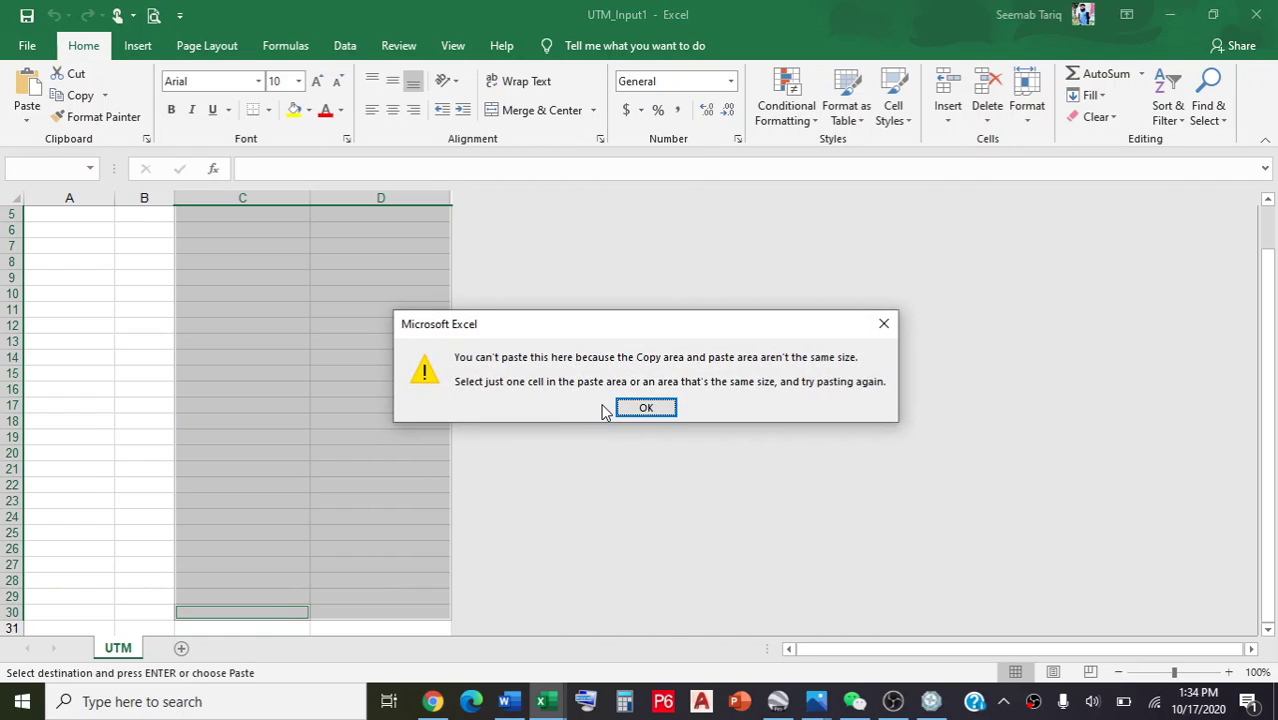
{"action": "left_click", "coordinate": [644, 407]}
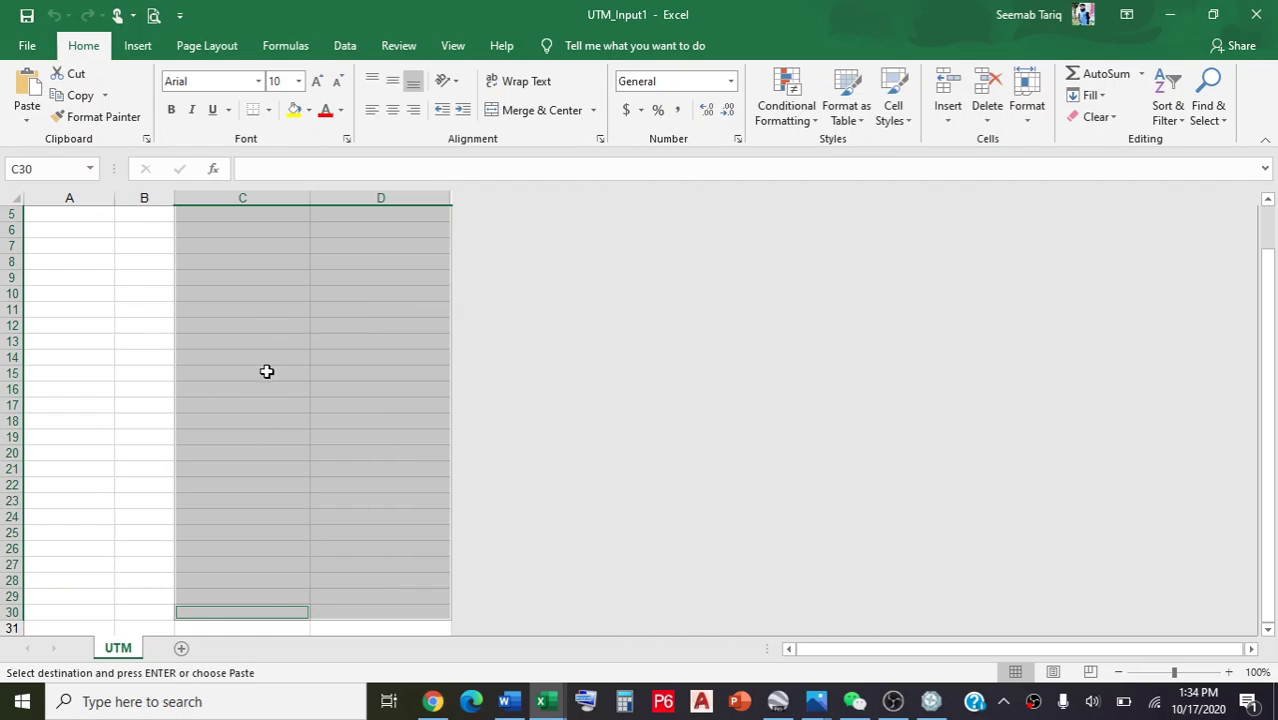
{"action": "left_click", "coordinate": [548, 704]}
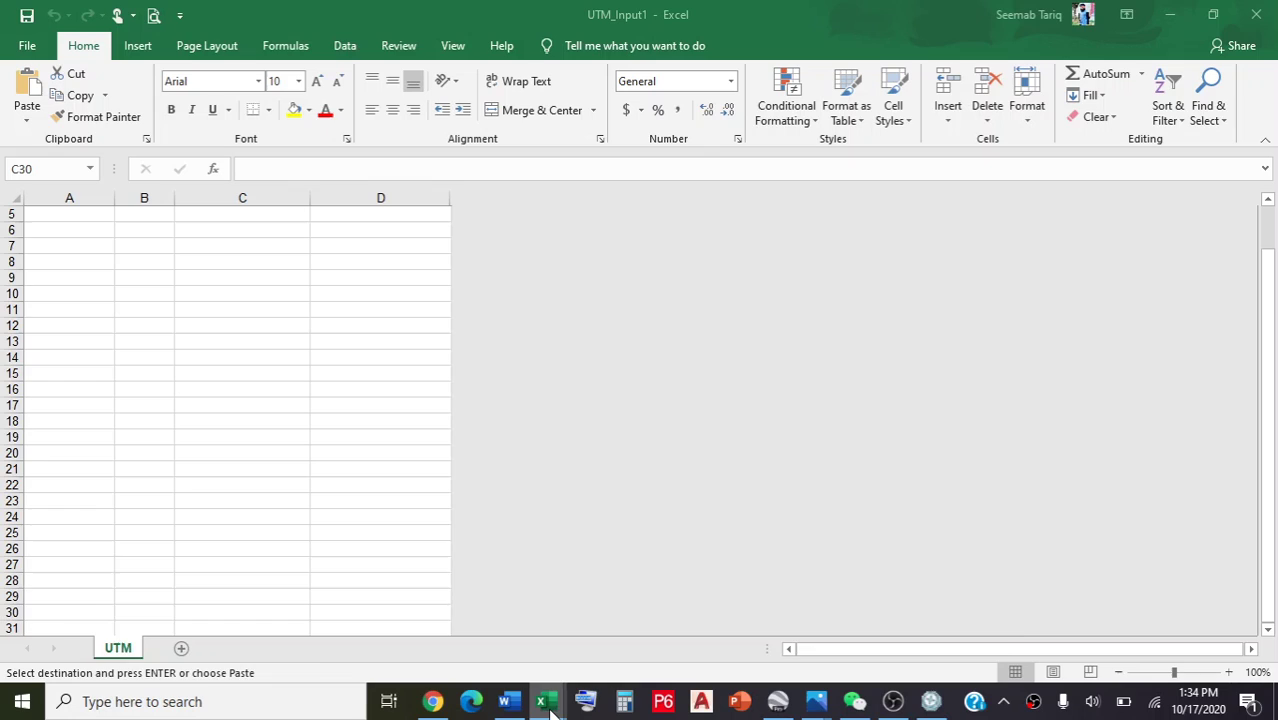
{"action": "mouse_move", "coordinate": [545, 701]}
{"action": "left_click", "coordinate": [685, 642]}
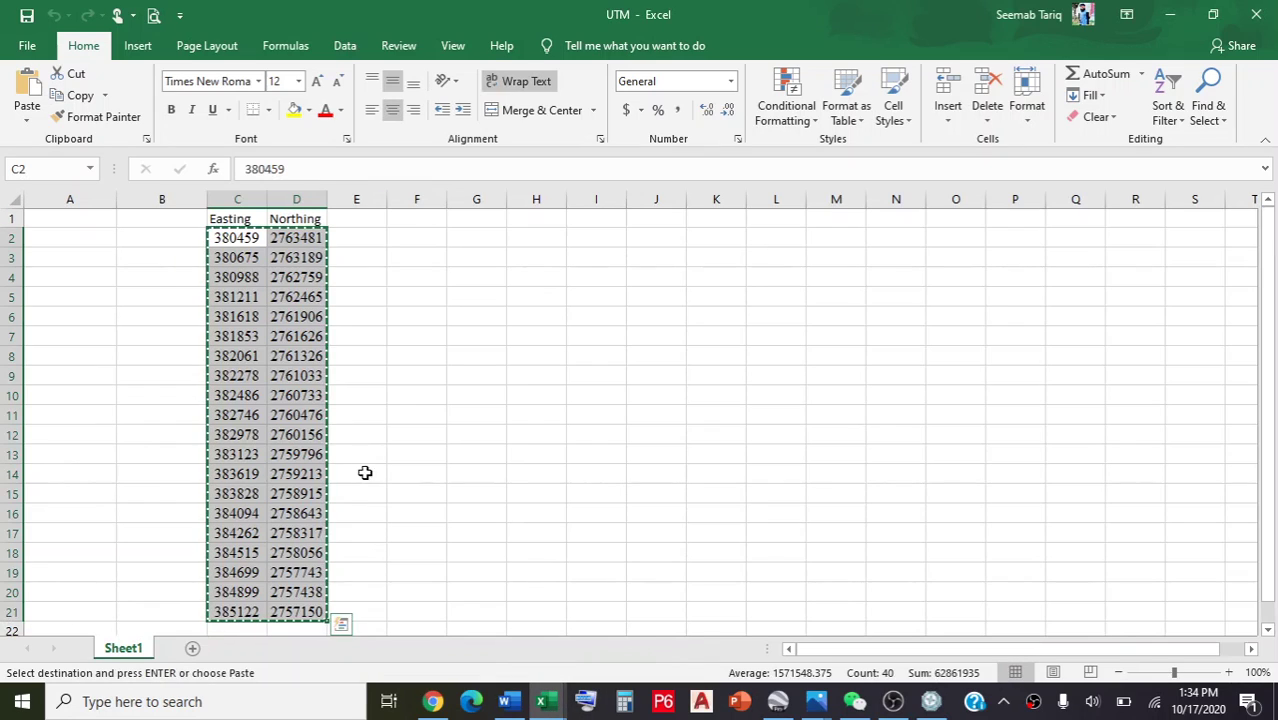
{"action": "right_click", "coordinate": [285, 335]}
{"action": "left_click", "coordinate": [333, 294]}
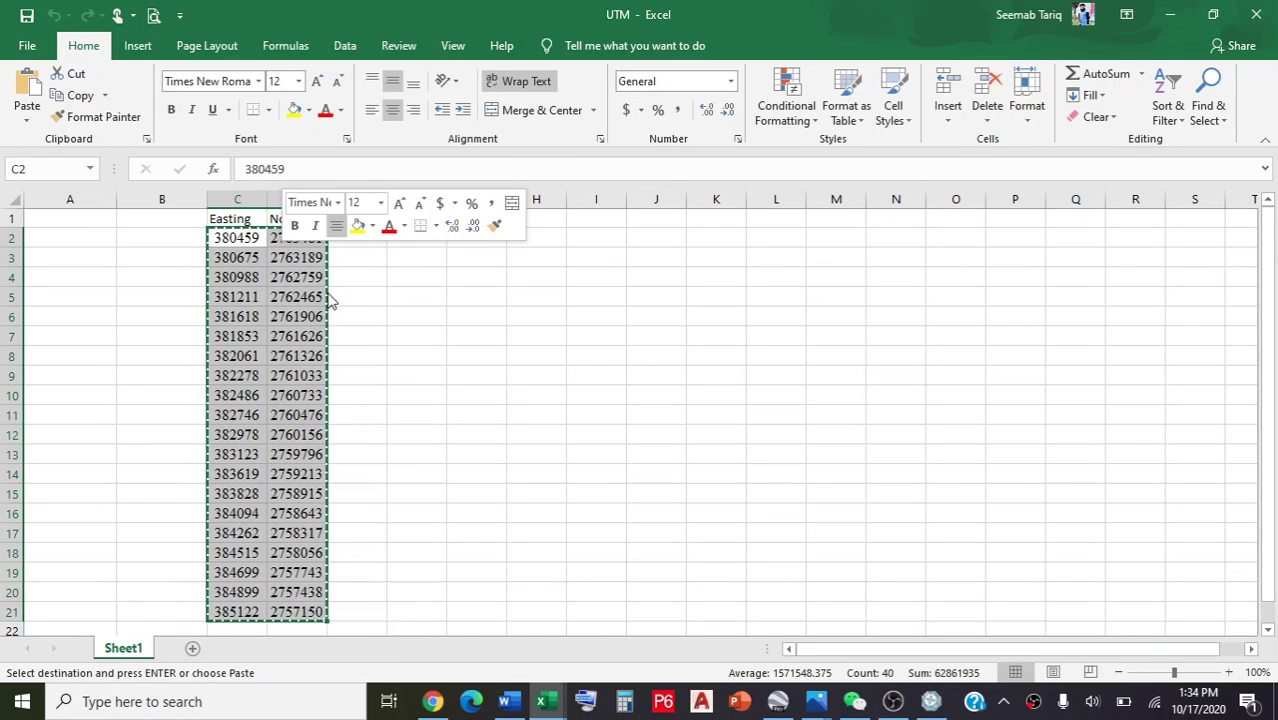
{"action": "left_click", "coordinate": [543, 701]}
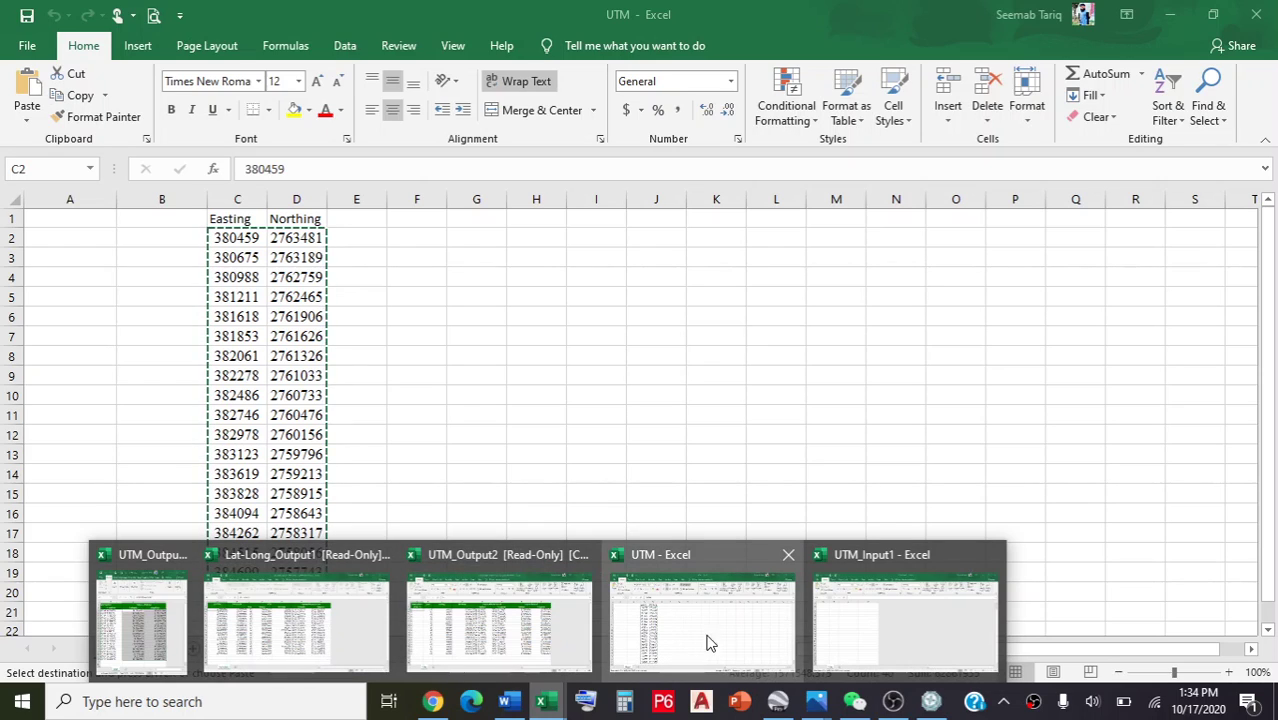
{"action": "left_click", "coordinate": [807, 632]}
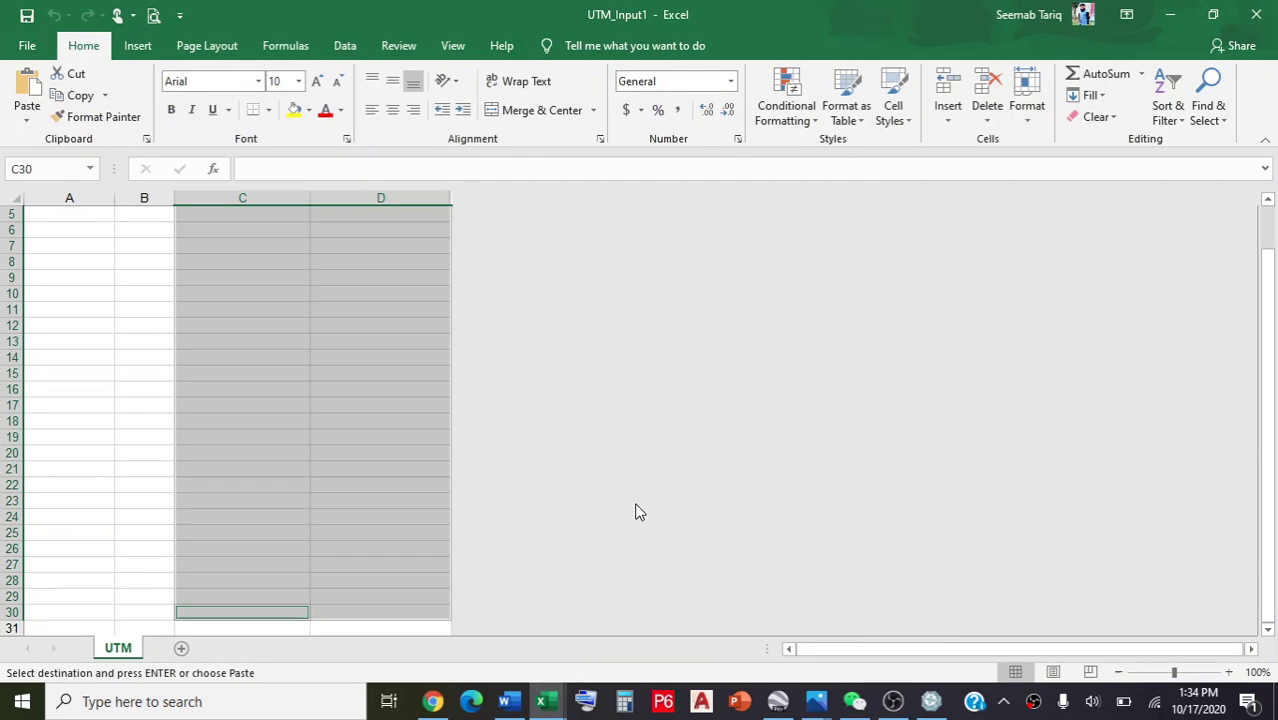
- Paste the twenty easting/northing pairs into UTM_Input1 starting at cell C5
{"action": "right_click", "coordinate": [234, 211]}
{"action": "left_click", "coordinate": [137, 246]}
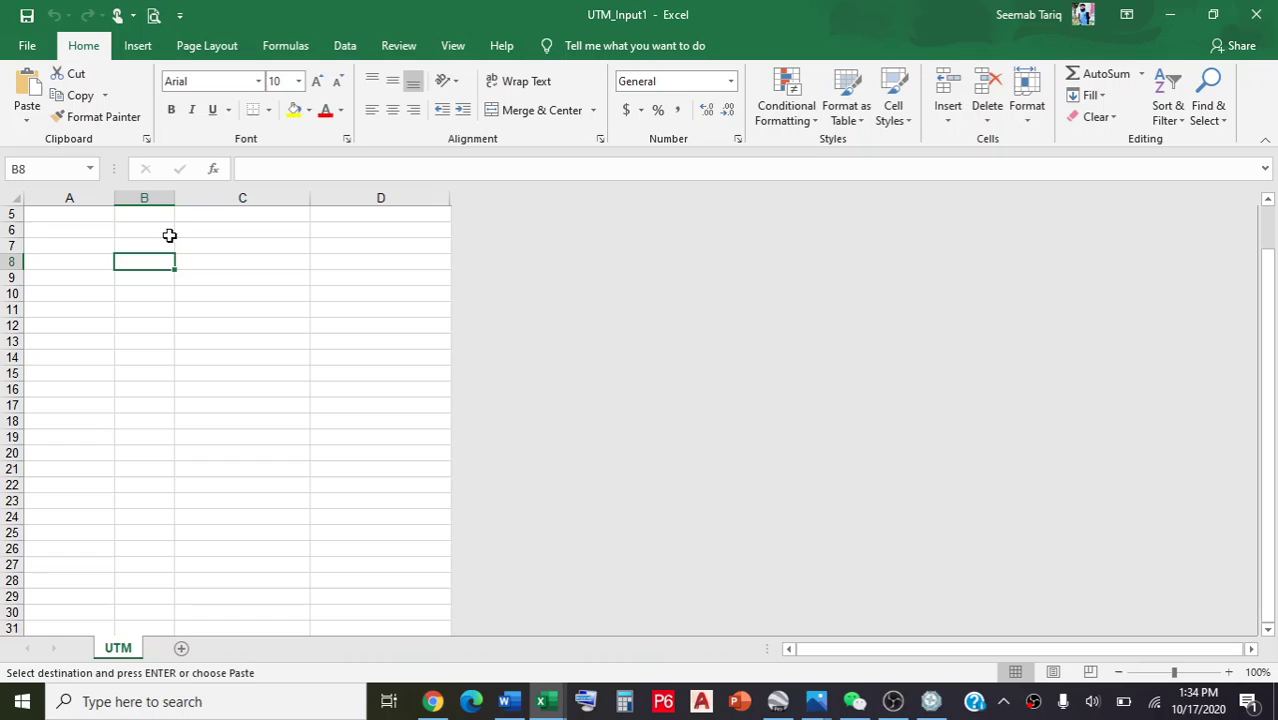
{"action": "left_click_drag", "start_coordinate": [198, 218], "coordinate": [346, 613]}
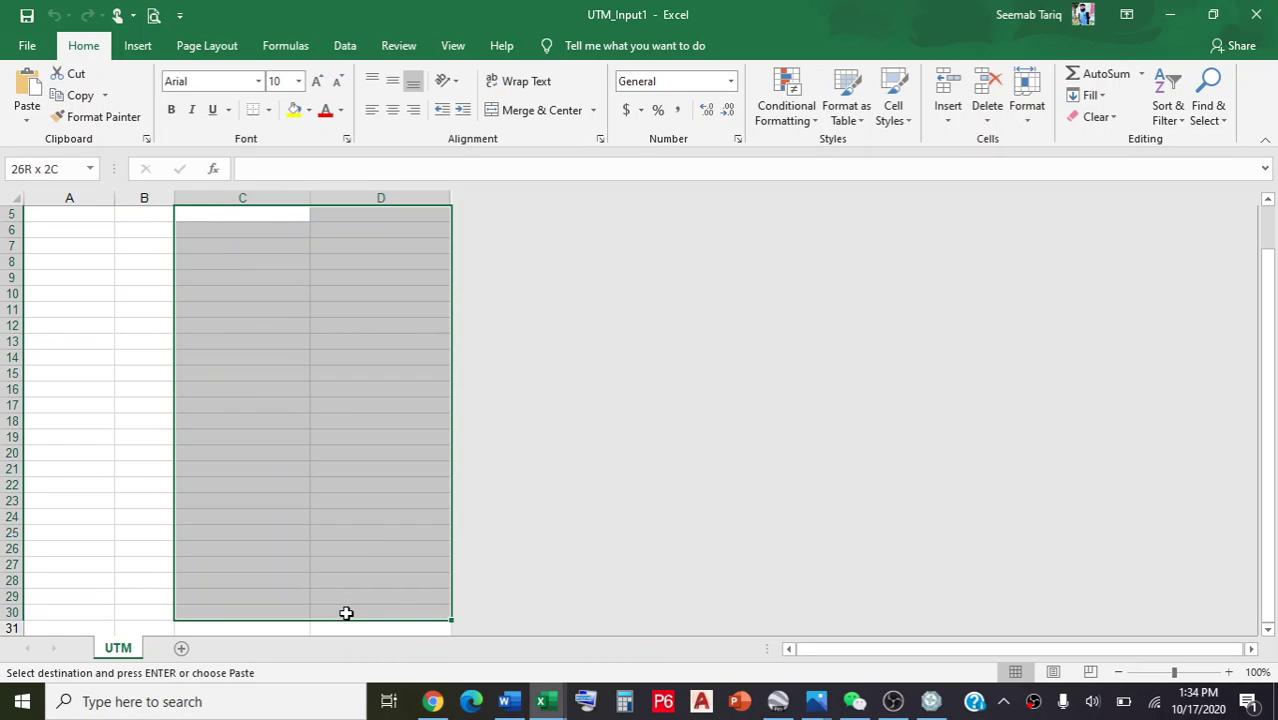
{"action": "key", "text": "ctrl+v"}
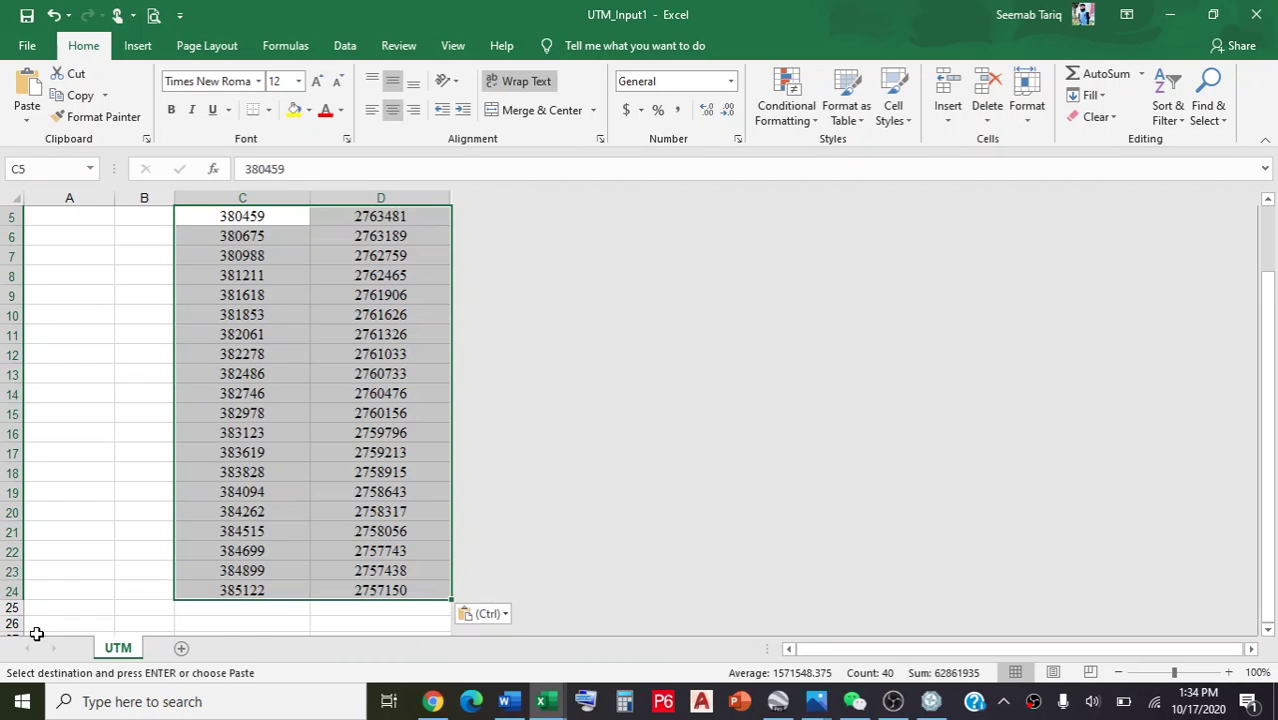
{"action": "scroll", "coordinate": [180, 540], "scroll_direction": "up", "scroll_amount": 2}
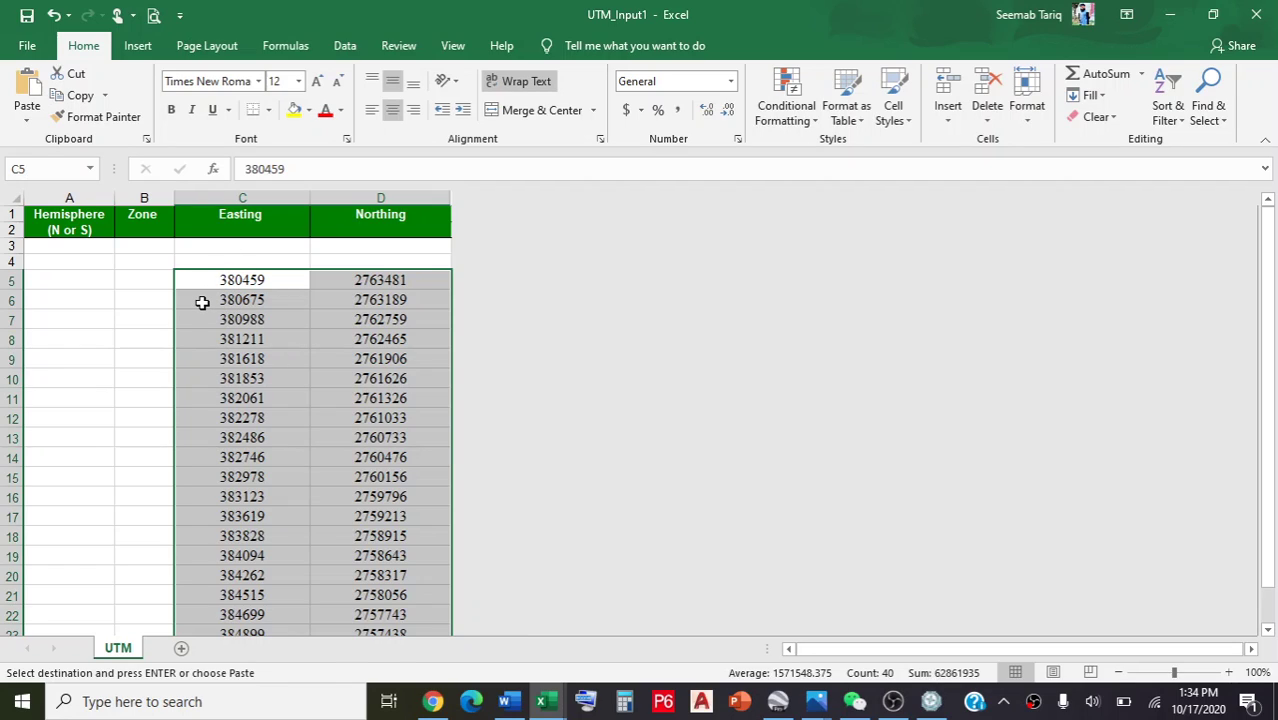
- Move the pasted coordinate block up so it starts at C3, directly under the headers
{"action": "right_click", "coordinate": [201, 300]}
{"action": "left_click", "coordinate": [250, 276]}
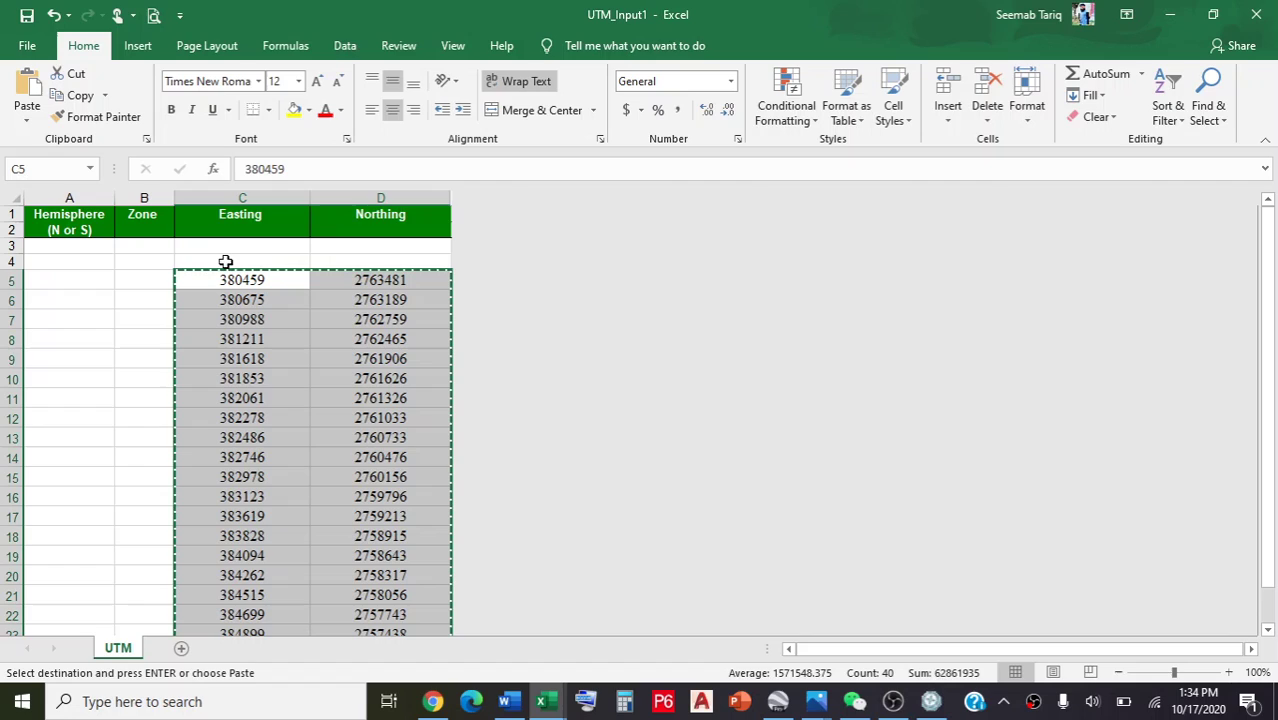
{"action": "right_click", "coordinate": [206, 245]}
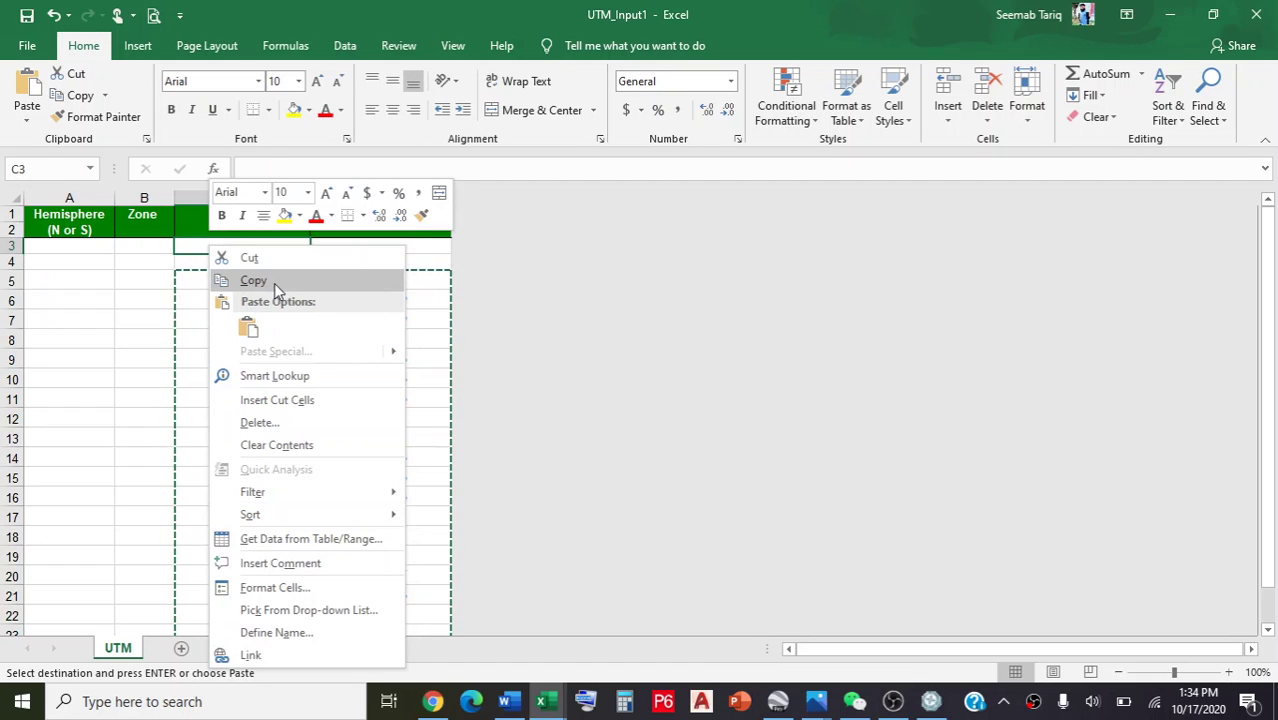
{"action": "left_click", "coordinate": [193, 256]}
{"action": "mouse_move", "coordinate": [193, 256]}
{"action": "left_mouse_down"}
{"action": "mouse_move", "coordinate": [341, 593]}
{"action": "mouse_move", "coordinate": [200, 620]}
{"action": "left_mouse_up"}
{"action": "key", "text": "Return"}
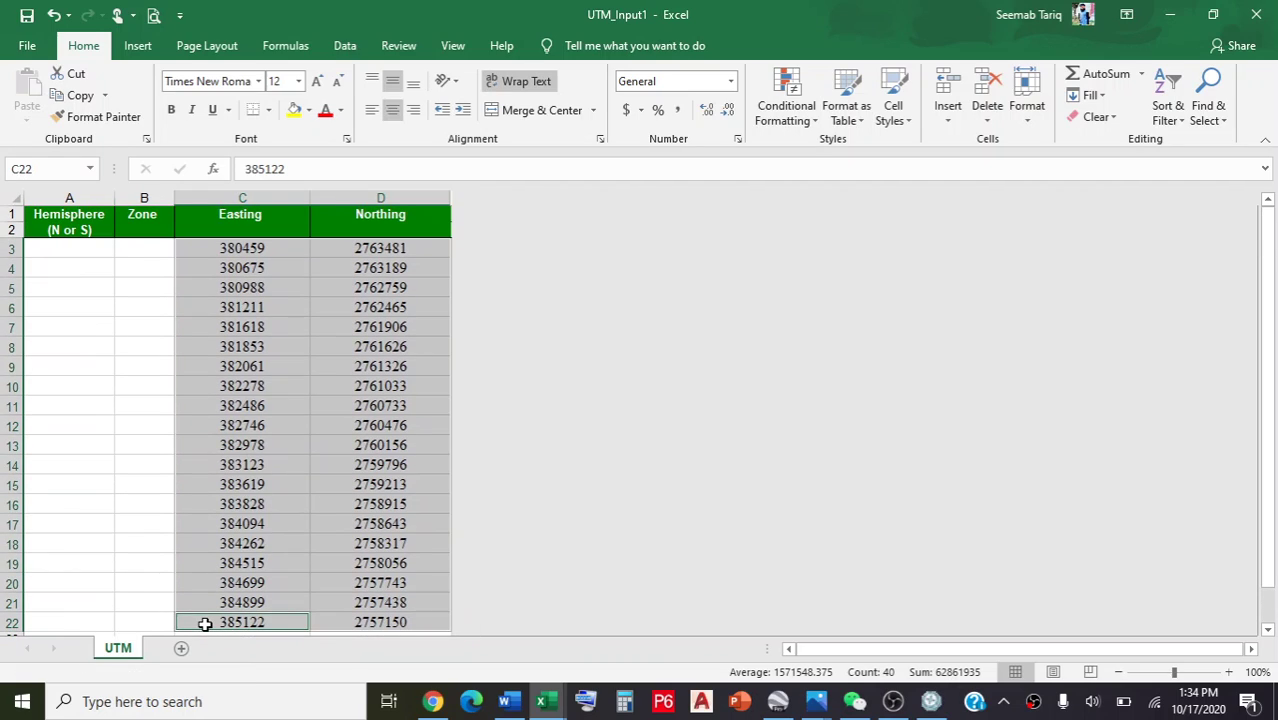
{"action": "scroll", "coordinate": [158, 480], "scroll_direction": "down", "scroll_amount": 2}
{"action": "scroll", "coordinate": [156, 505], "scroll_direction": "up", "scroll_amount": 2}
{"action": "left_click", "coordinate": [149, 248]}
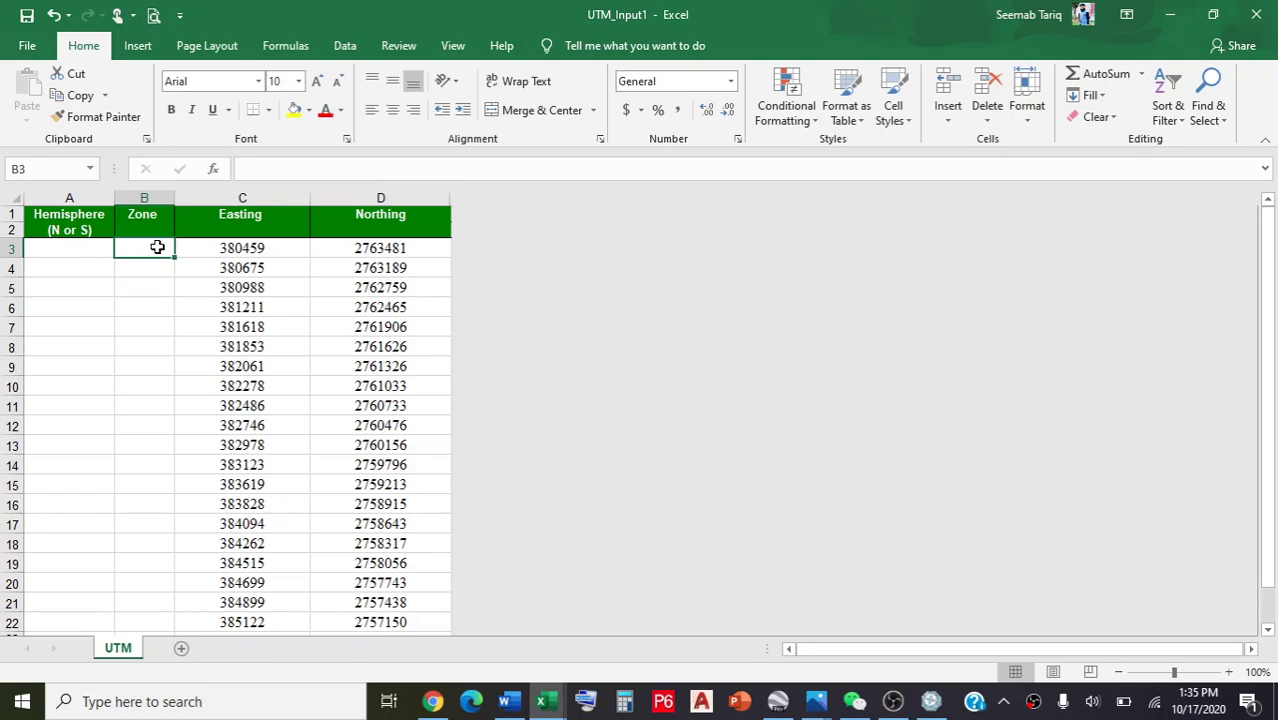
- Enter zone 42 in B3 and fill it down to B22
{"action": "type", "text": "42"}
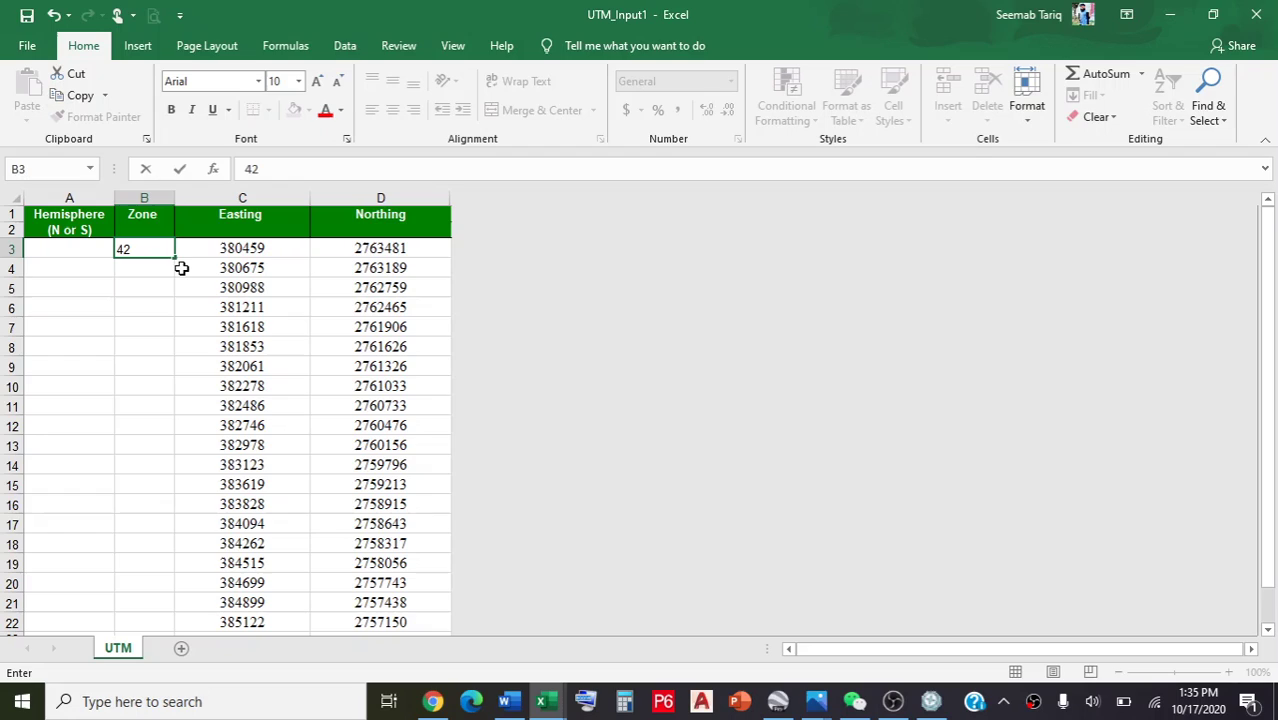
{"action": "key", "text": "F2"}
{"action": "left_click_drag", "start_coordinate": [176, 258], "coordinate": [152, 588]}
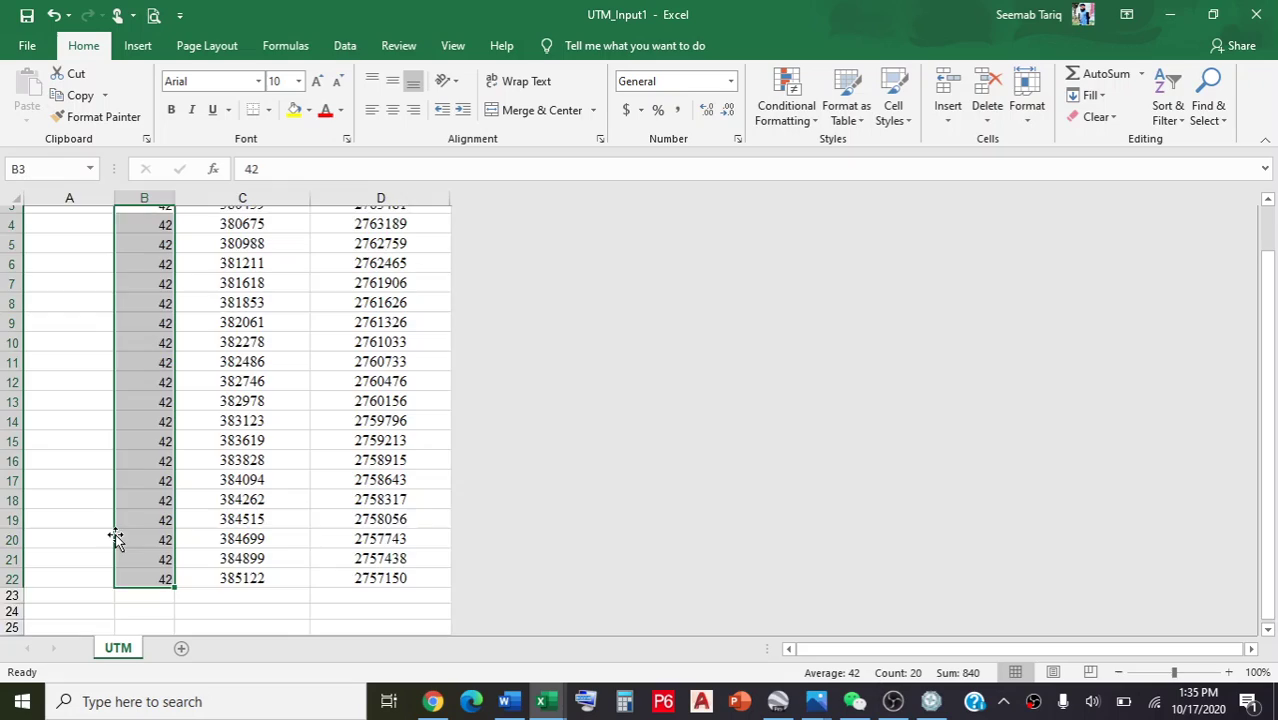
{"action": "scroll", "coordinate": [100, 420], "scroll_direction": "up", "scroll_amount": 1}
- Enter hemisphere N in A3, fill it down to A22, then close UTM_Input1
{"action": "left_click", "coordinate": [81, 250]}
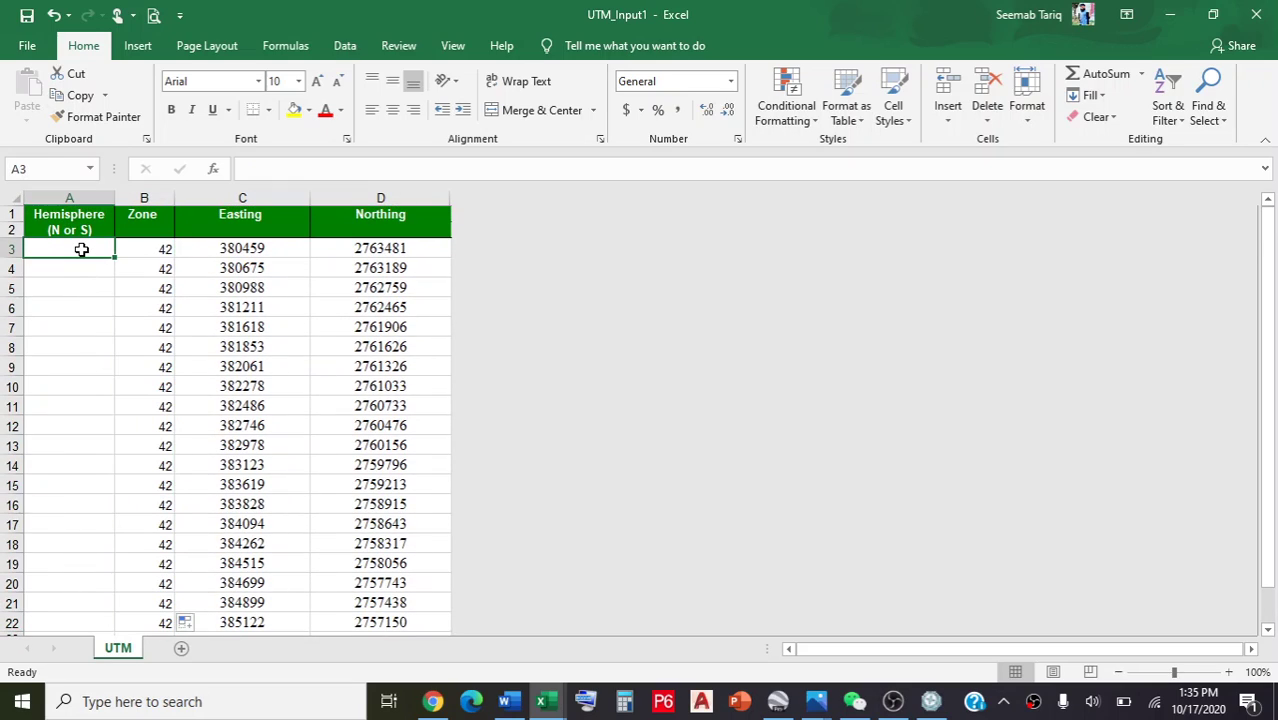
{"action": "type", "text": "N"}
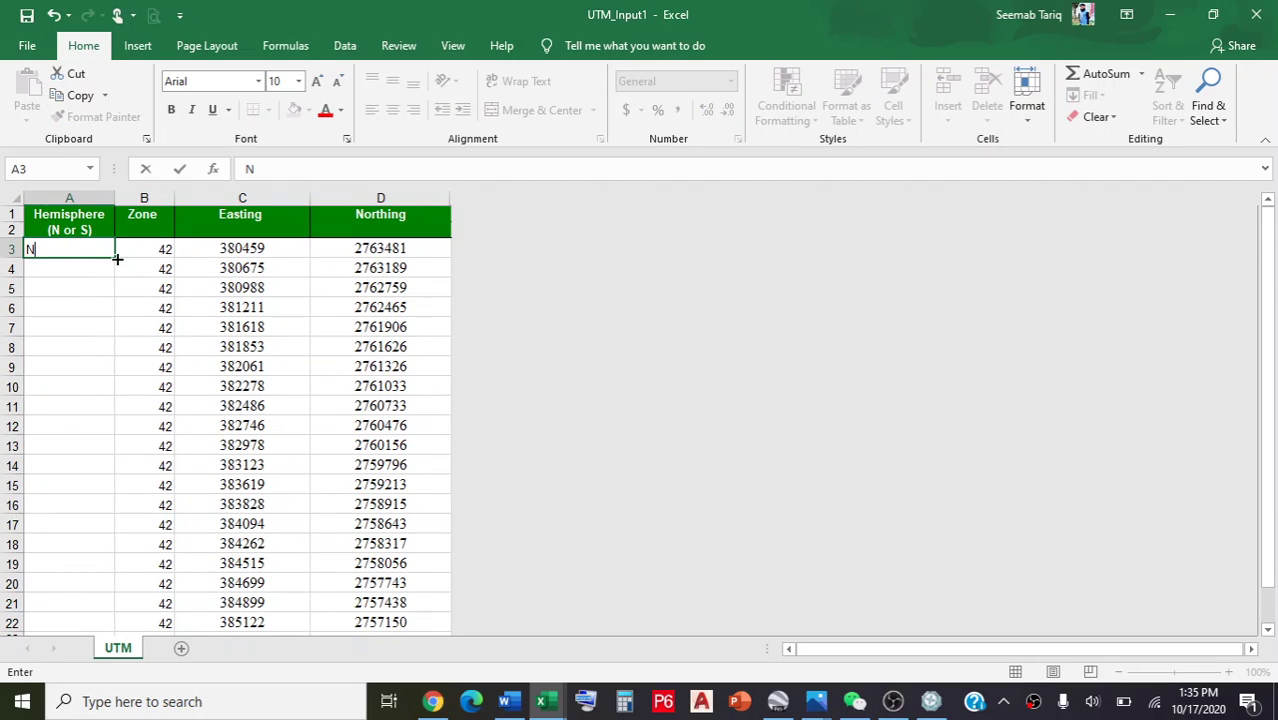
{"action": "left_click_drag", "start_coordinate": [113, 259], "coordinate": [100, 584]}
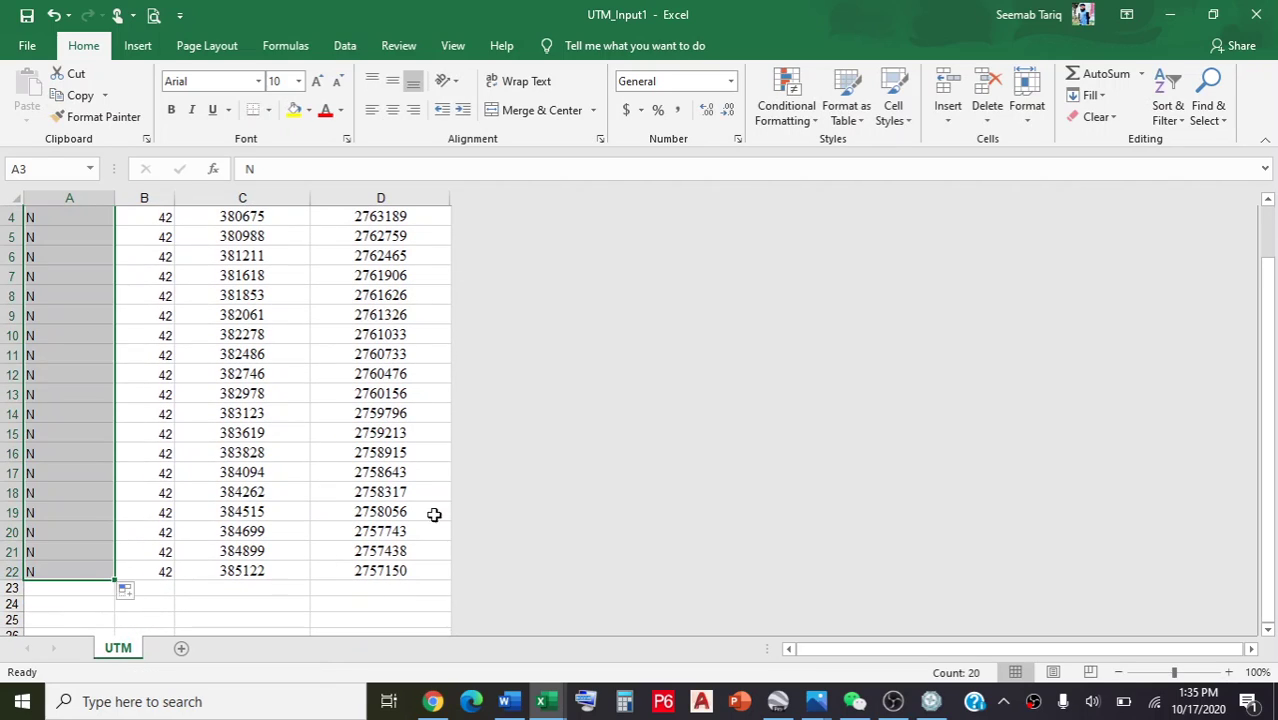
{"action": "scroll", "coordinate": [478, 498], "scroll_direction": "up", "scroll_amount": 1}
{"action": "left_click", "coordinate": [1260, 22]}
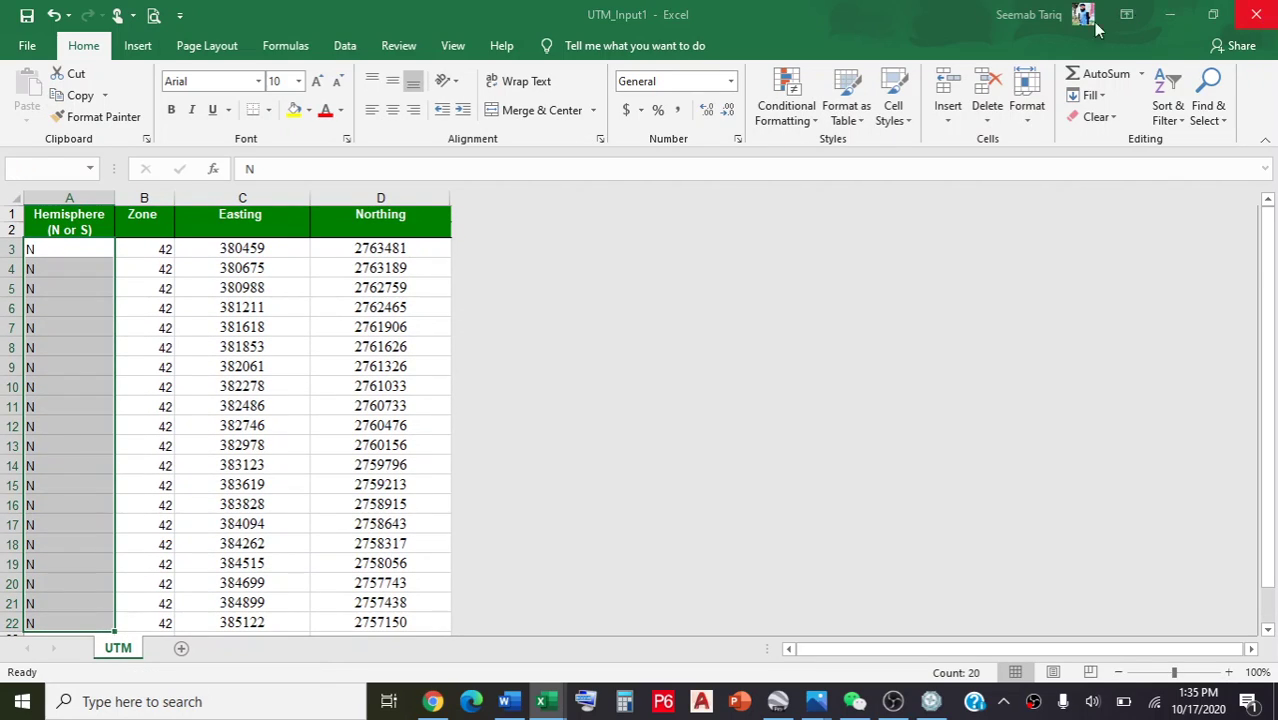
- Save and close the workbooks, then load UTM_Input1 as the bulk conversion file
{"action": "left_click", "coordinate": [578, 368]}
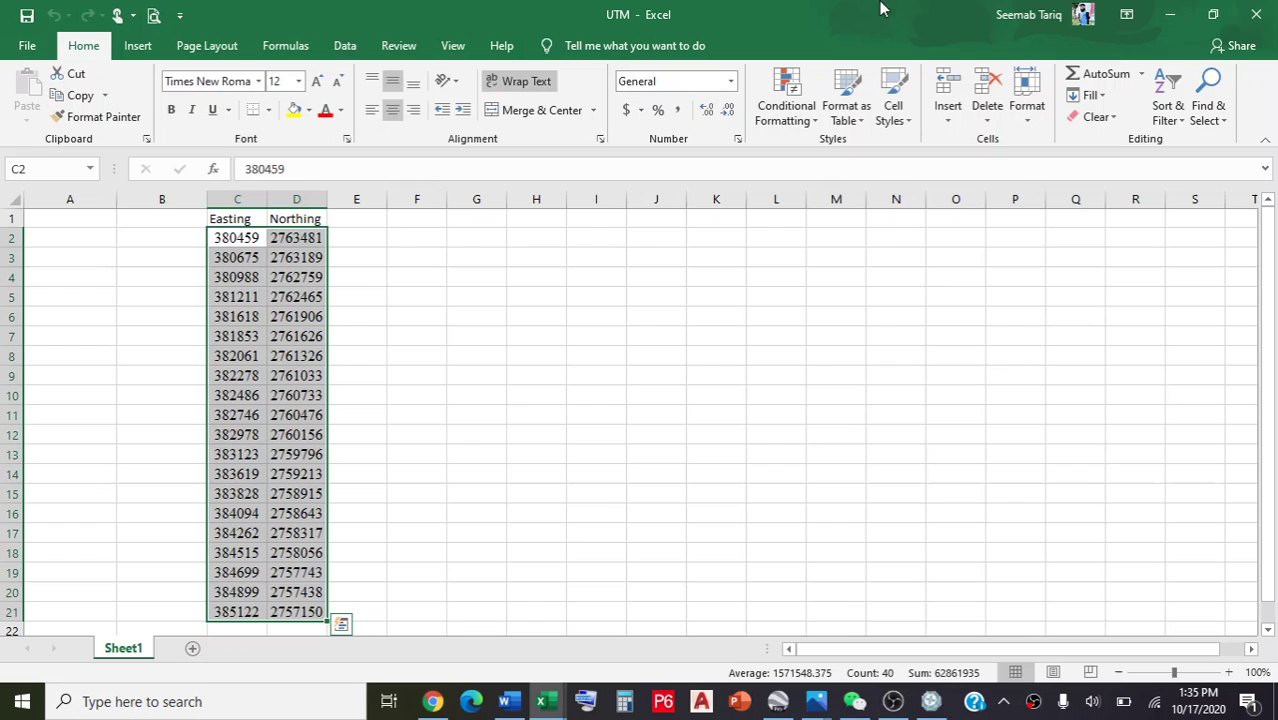
{"action": "left_click", "coordinate": [1256, 14]}
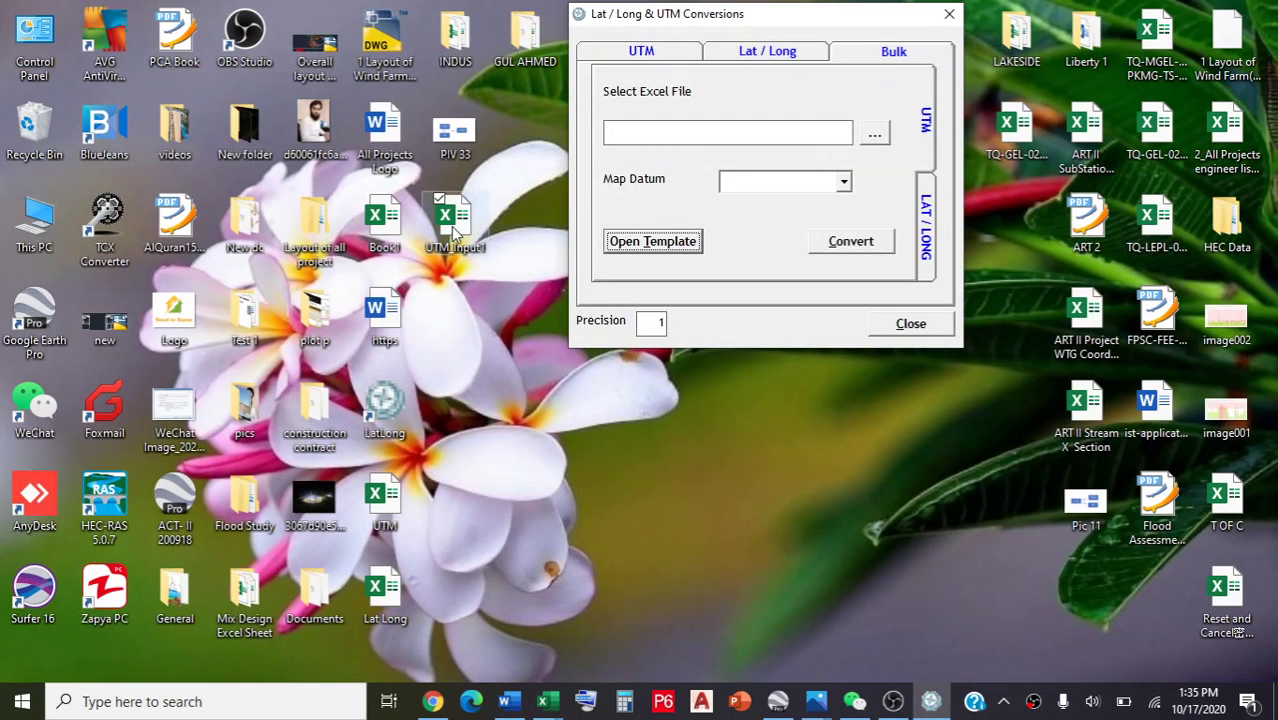
{"action": "left_click", "coordinate": [876, 136]}
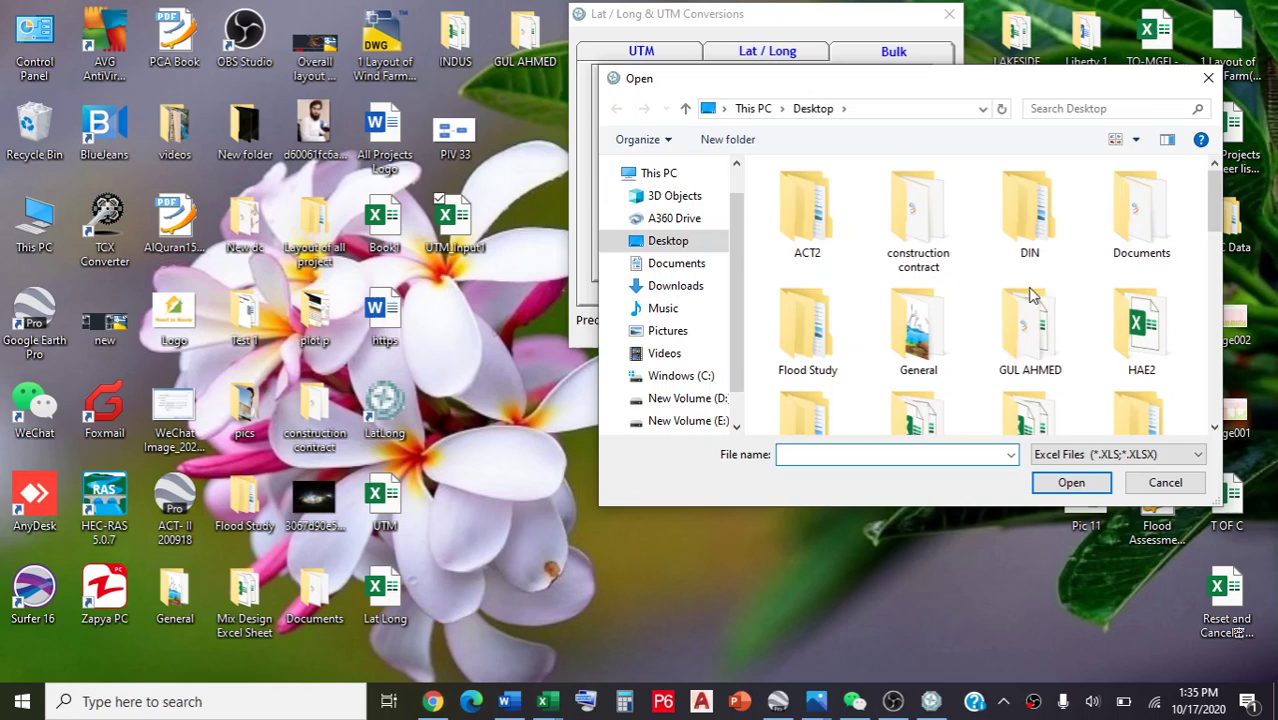
{"action": "scroll", "coordinate": [1040, 305], "scroll_direction": "down", "scroll_amount": 2}
{"action": "scroll", "coordinate": [1040, 305], "scroll_direction": "down", "scroll_amount": 2}
{"action": "scroll", "coordinate": [1040, 305], "scroll_direction": "down", "scroll_amount": 2}
{"action": "scroll", "coordinate": [1040, 305], "scroll_direction": "down", "scroll_amount": 2}
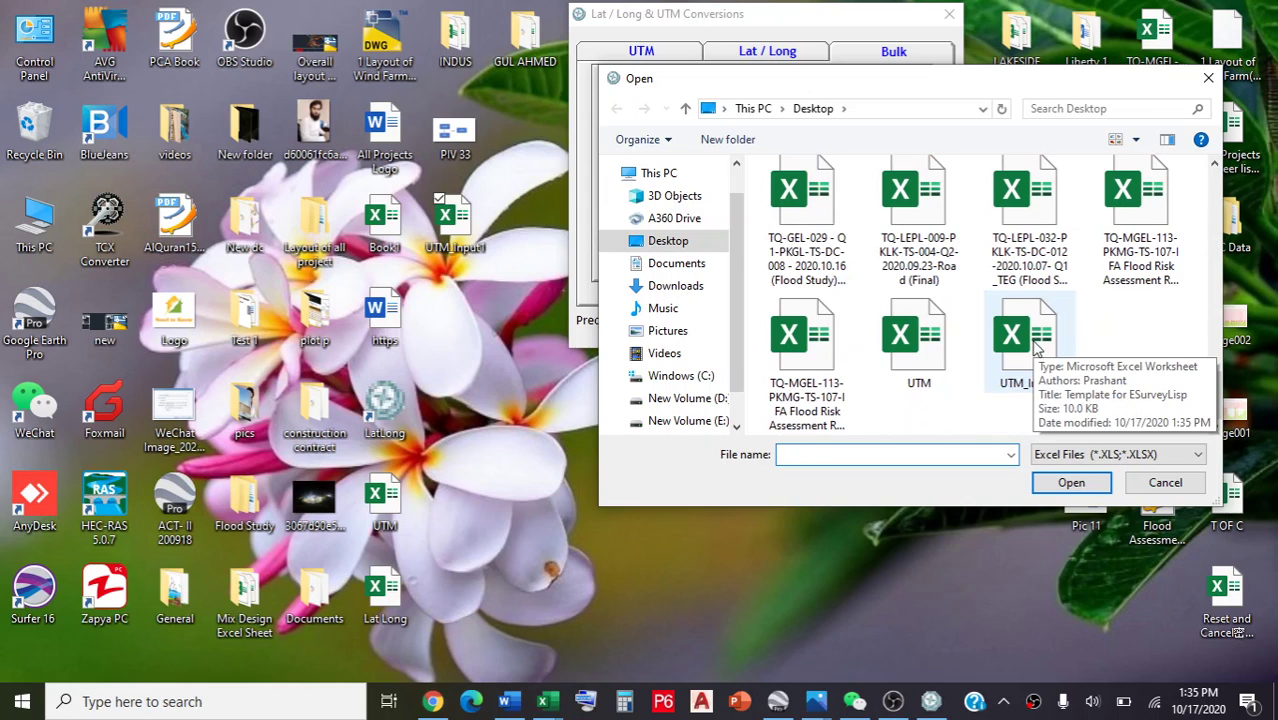
{"action": "left_click", "coordinate": [1040, 368]}
{"action": "left_click", "coordinate": [1071, 482]}
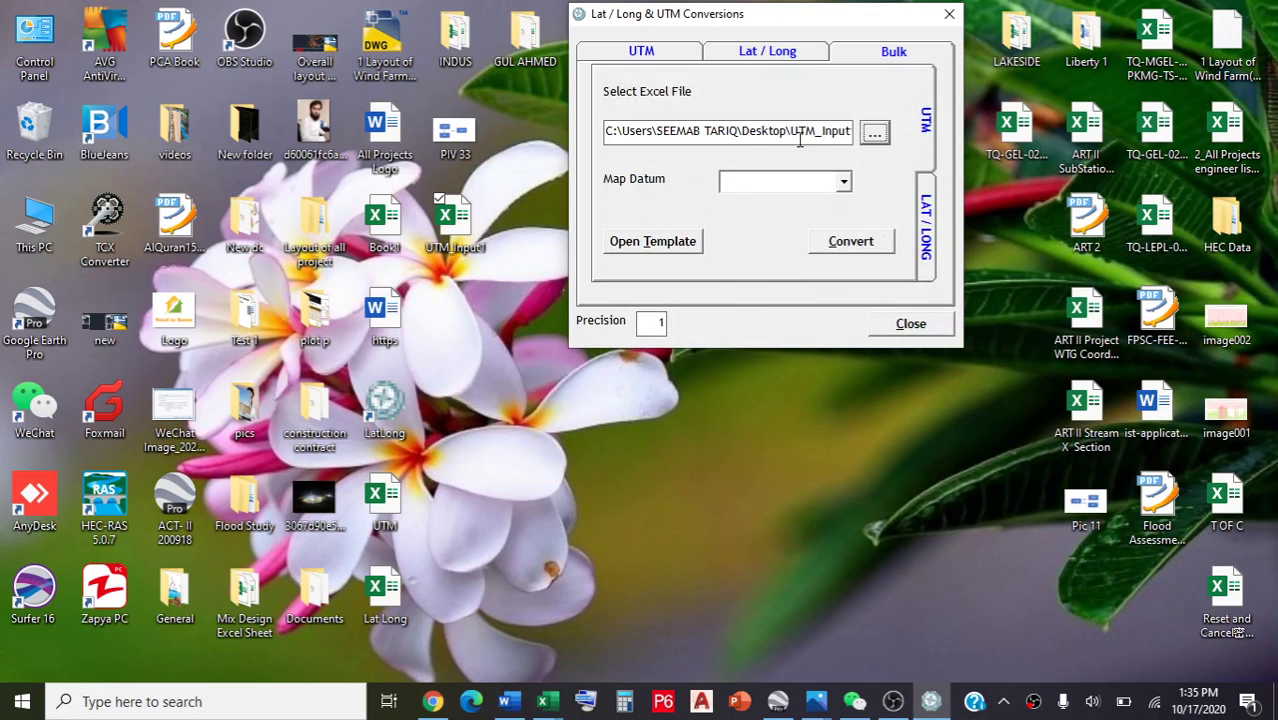
- Set the map datum to NAD83/WGS84 and run the conversion
{"action": "left_click", "coordinate": [842, 183]}
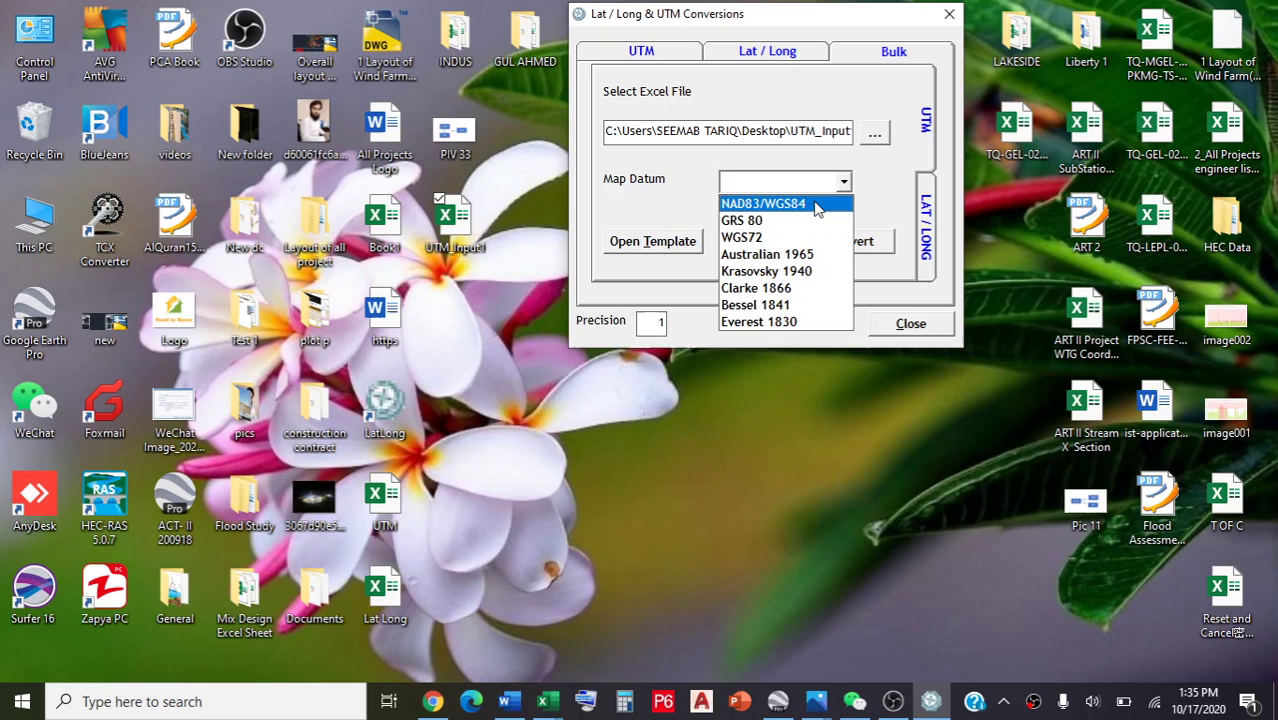
{"action": "left_click", "coordinate": [816, 207]}
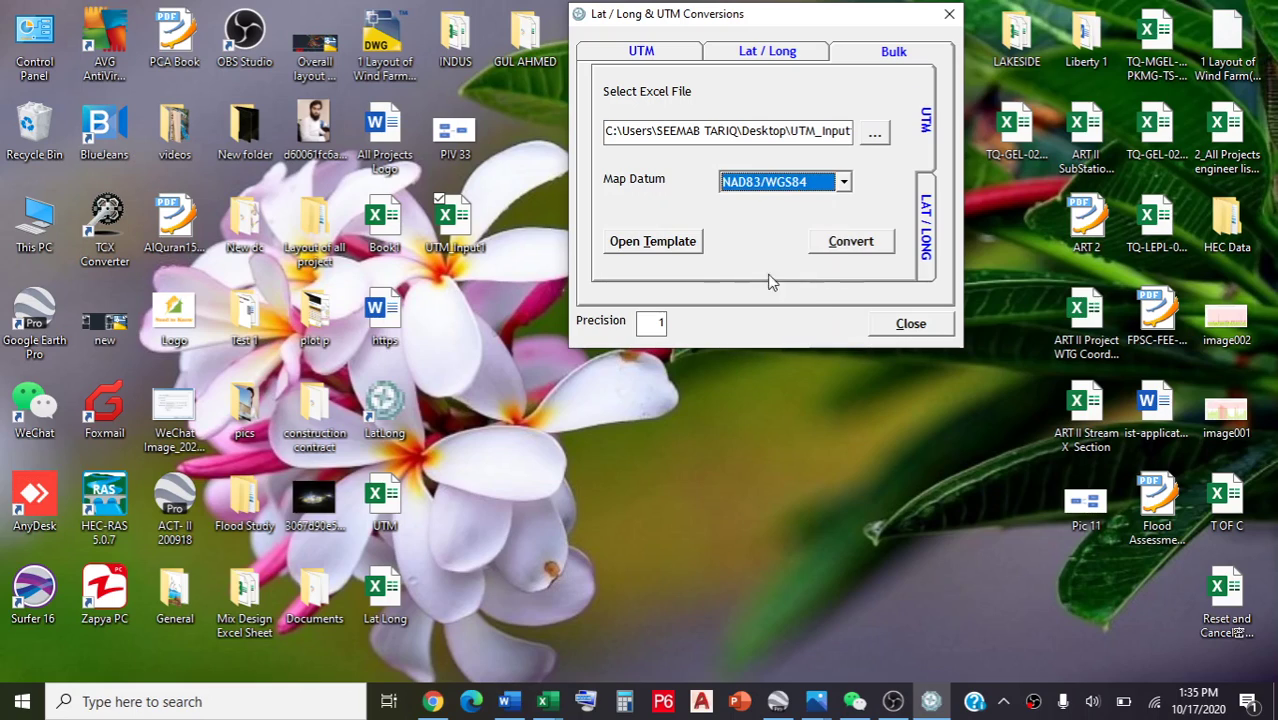
{"action": "left_click", "coordinate": [852, 243]}
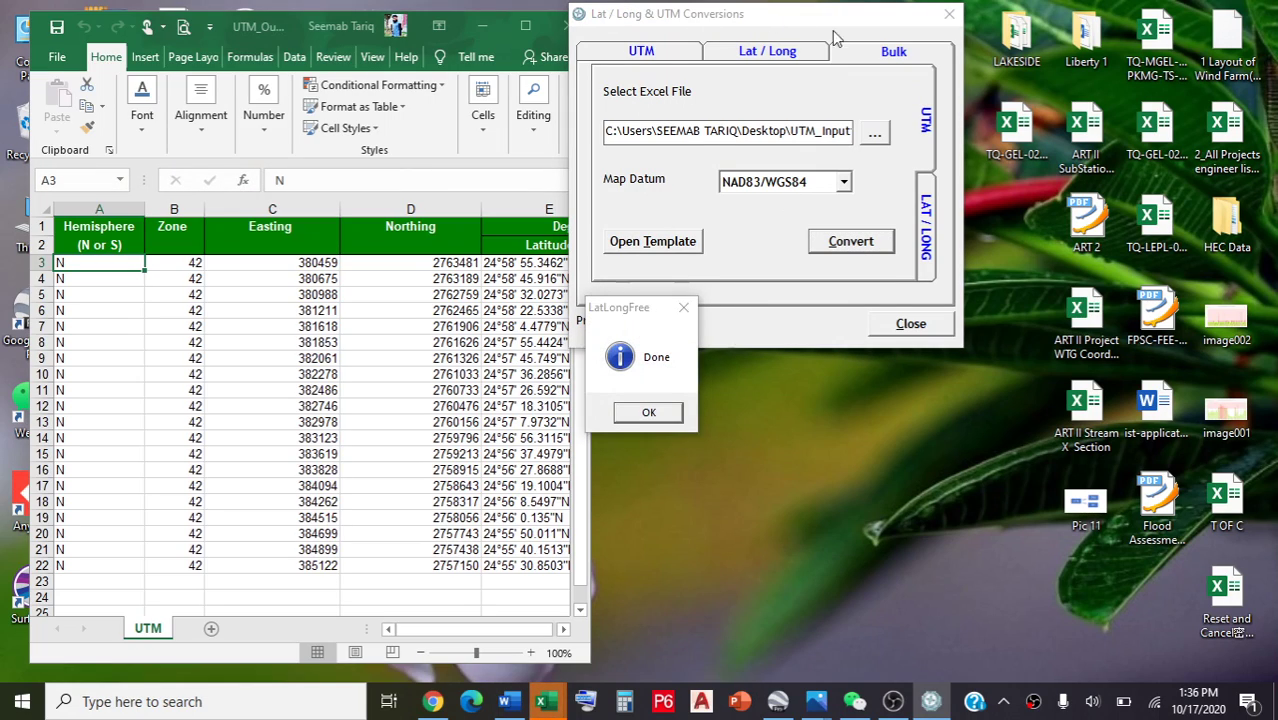
- Dismiss the Done message and maximize UTM_Output3 to inspect its DMS and decimal-degree columns E–H
{"action": "left_click", "coordinate": [650, 416]}
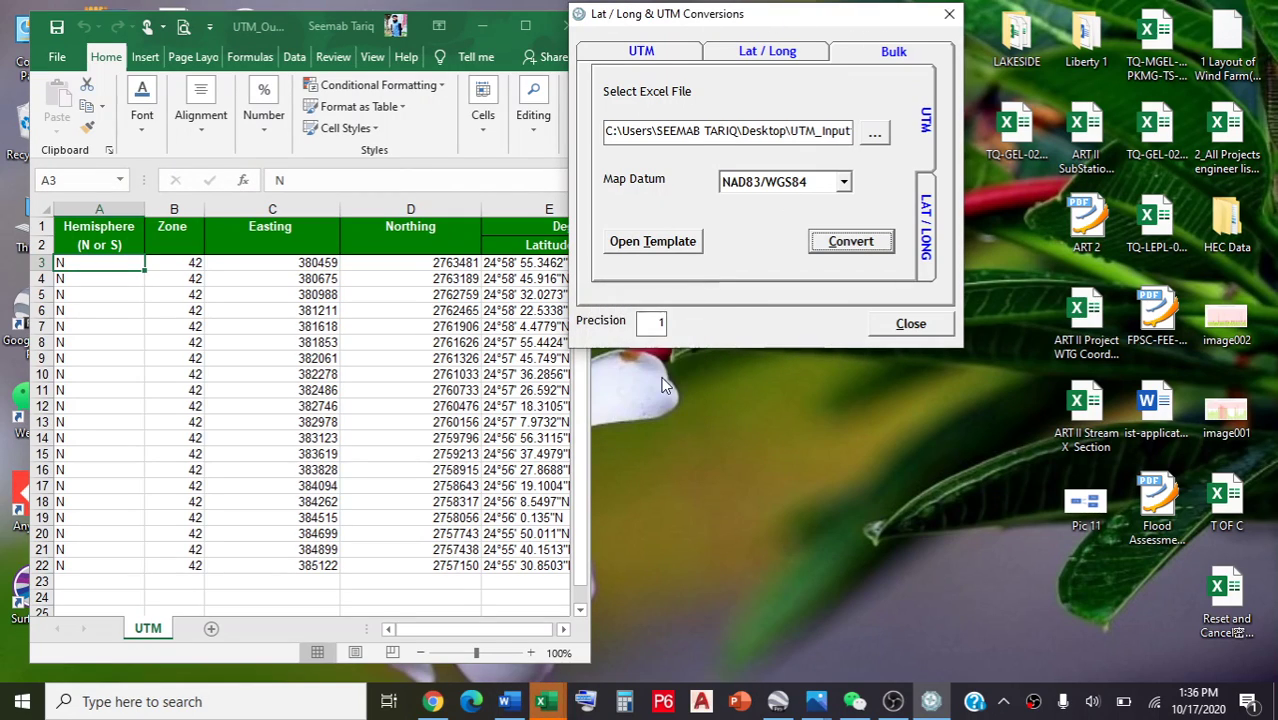
{"action": "left_click_drag", "start_coordinate": [792, 20], "coordinate": [885, 22]}
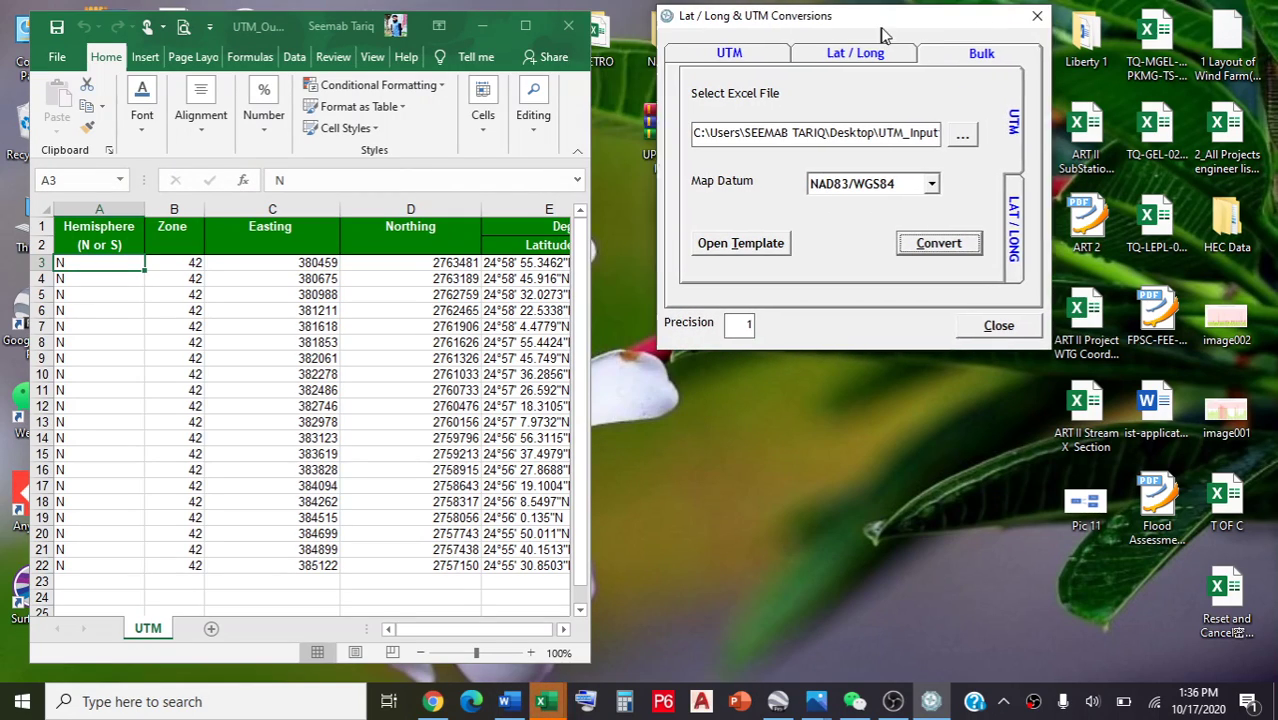
{"action": "left_click", "coordinate": [525, 25]}
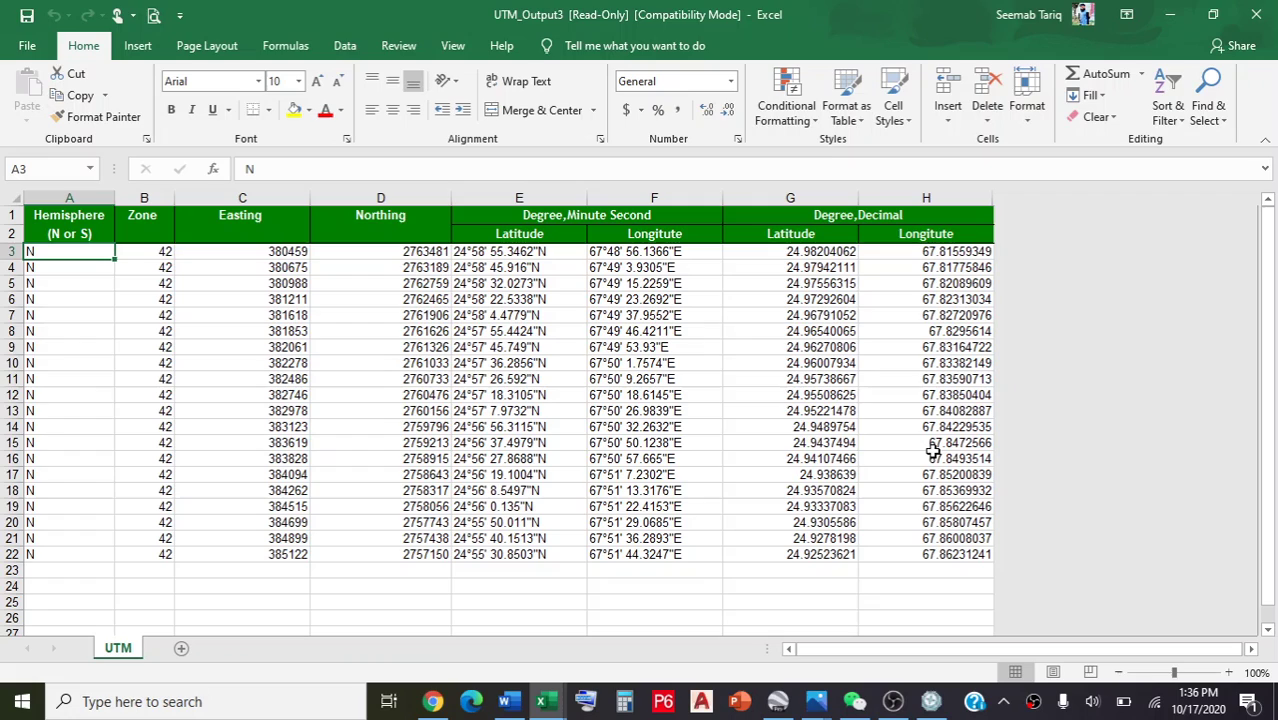
{"action": "left_click", "coordinate": [1172, 18]}
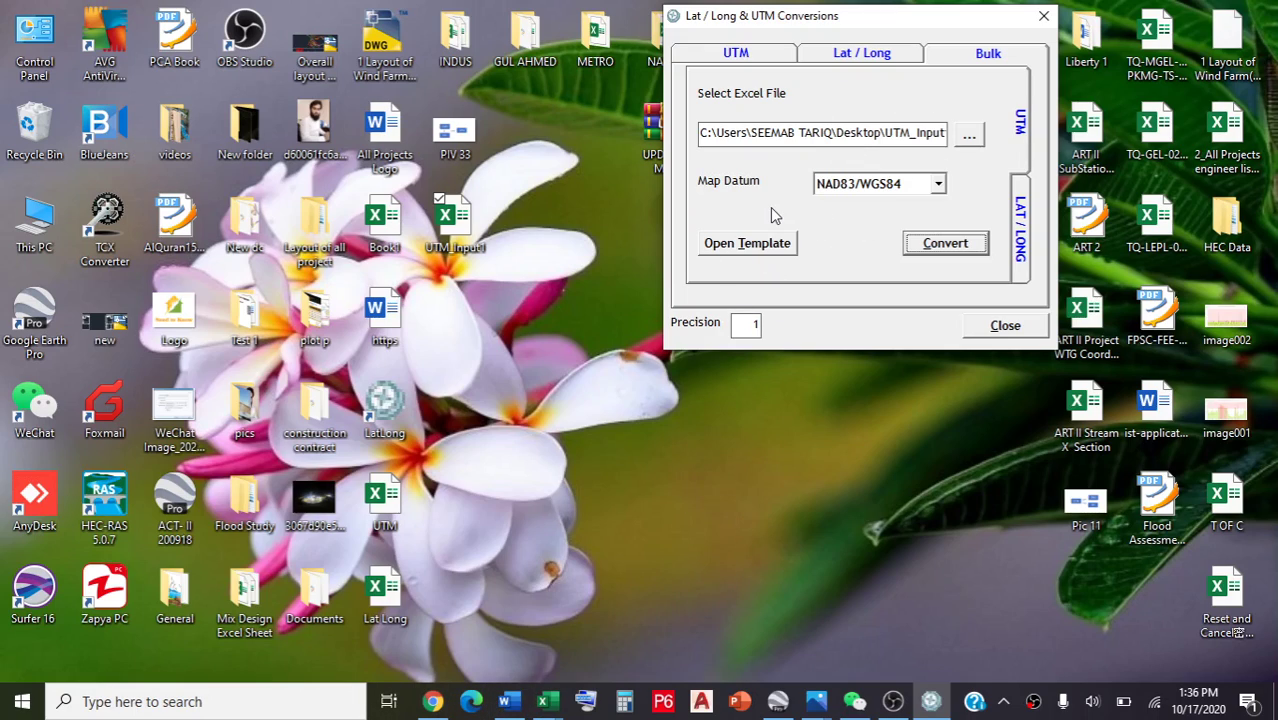
- In a new Chrome tab, Google 'esurveying lat long to utm download' and open the ESurveying page
{"action": "left_click", "coordinate": [432, 701]}
{"action": "scroll", "coordinate": [234, 220], "scroll_direction": "up", "scroll_amount": 2}
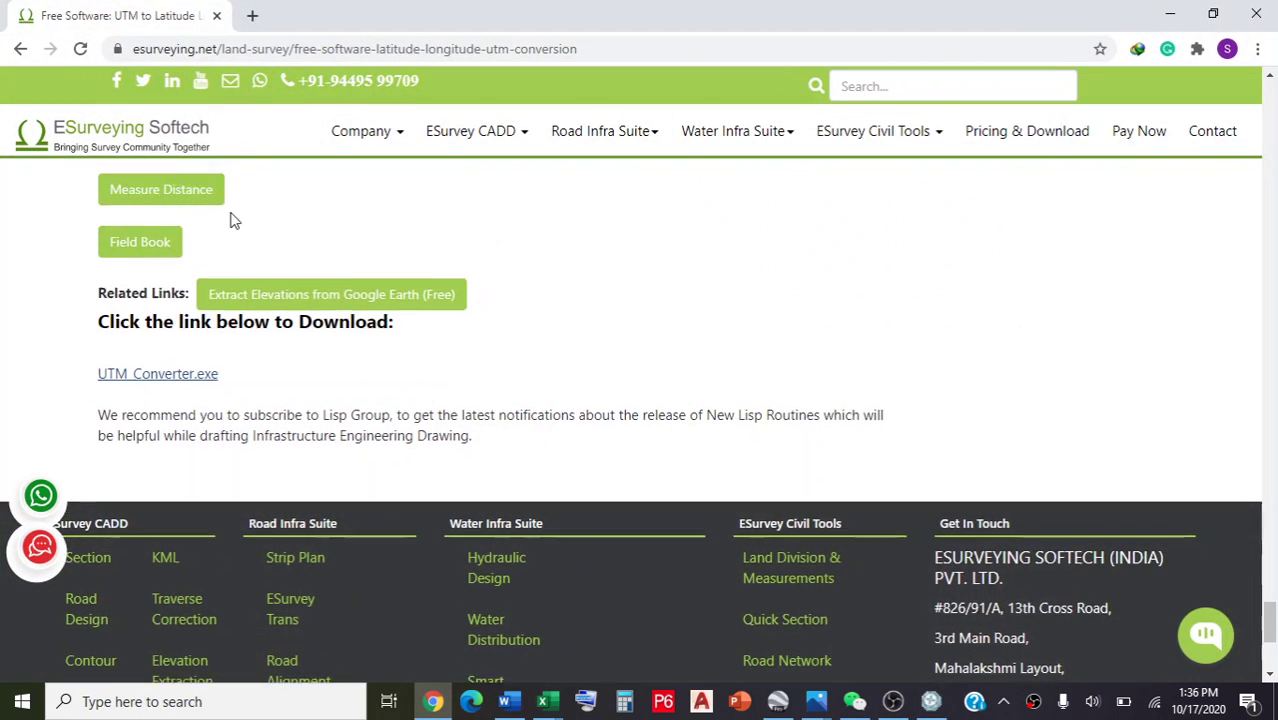
{"action": "scroll", "coordinate": [234, 220], "scroll_direction": "up", "scroll_amount": 8}
{"action": "left_click", "coordinate": [254, 17]}
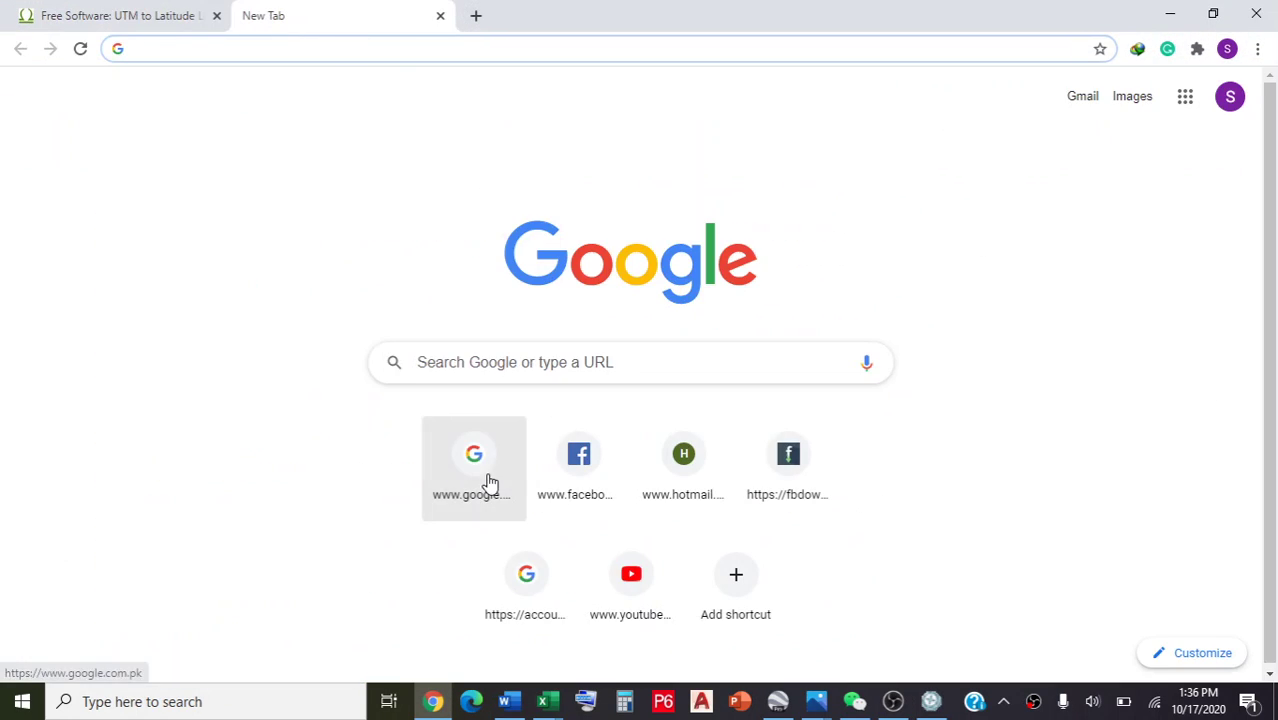
{"action": "left_click", "coordinate": [477, 452]}
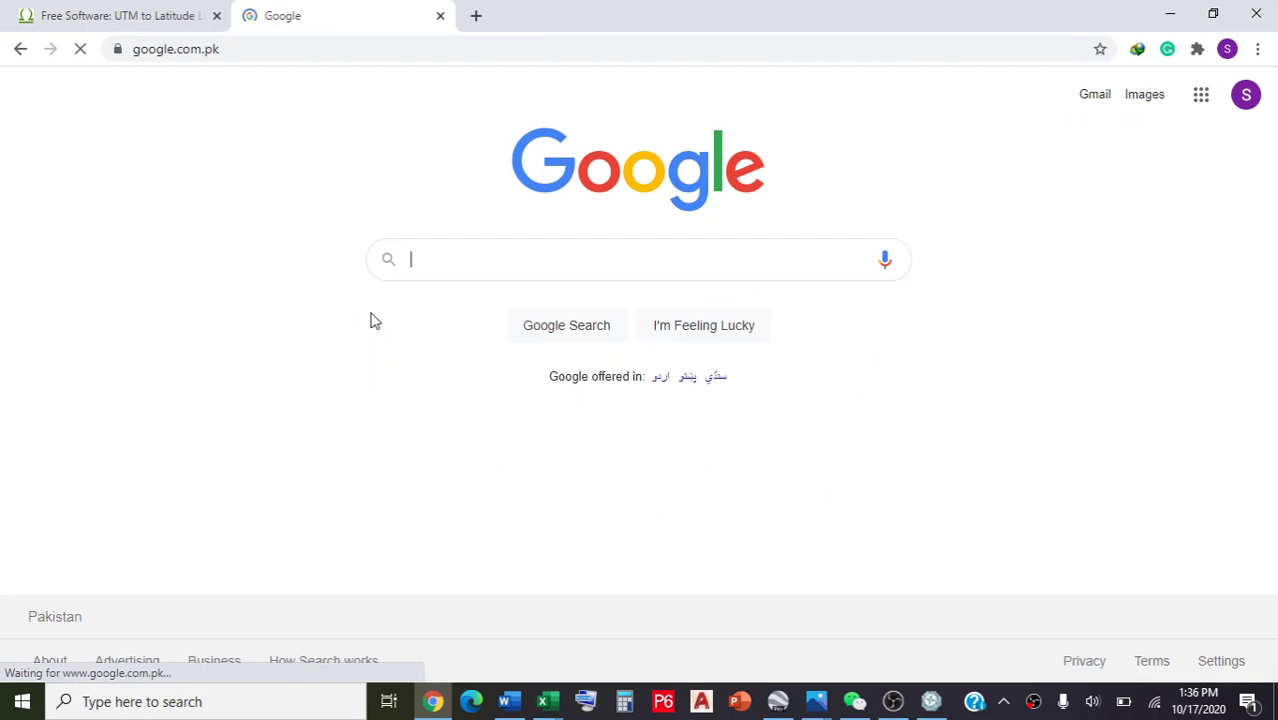
{"action": "type", "text": "ES"}
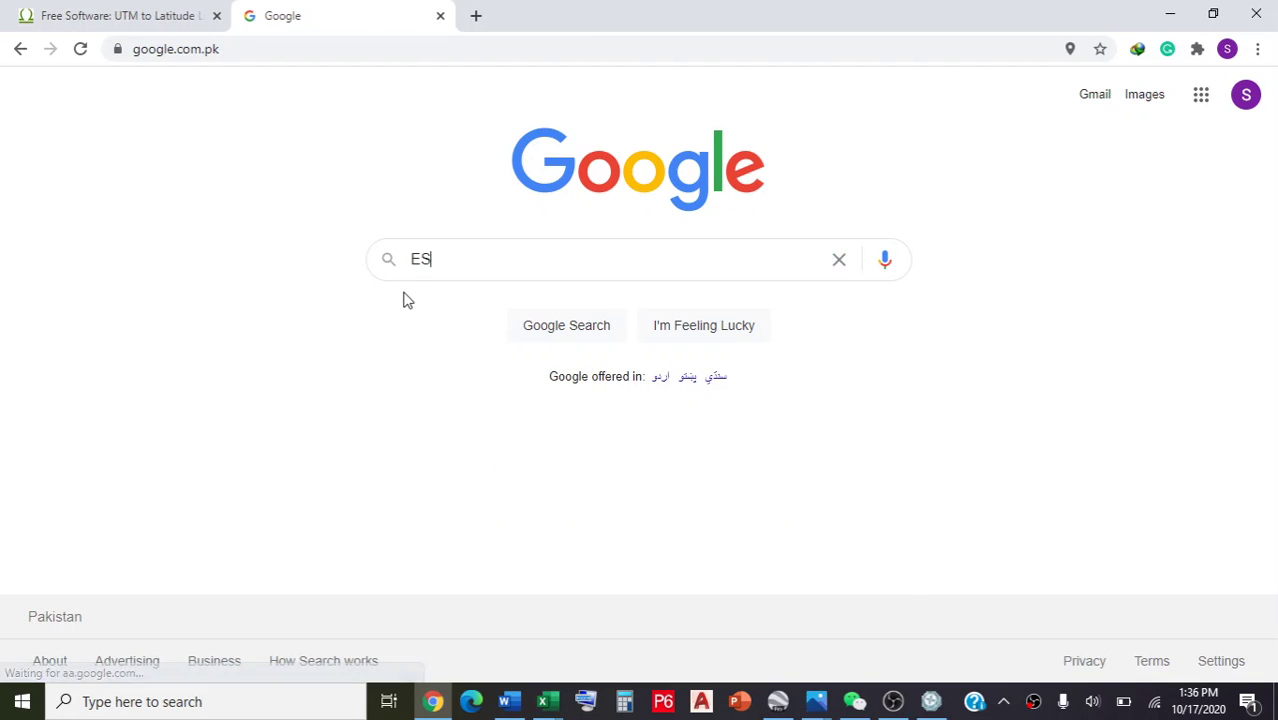
{"action": "type", "text": "UR"}
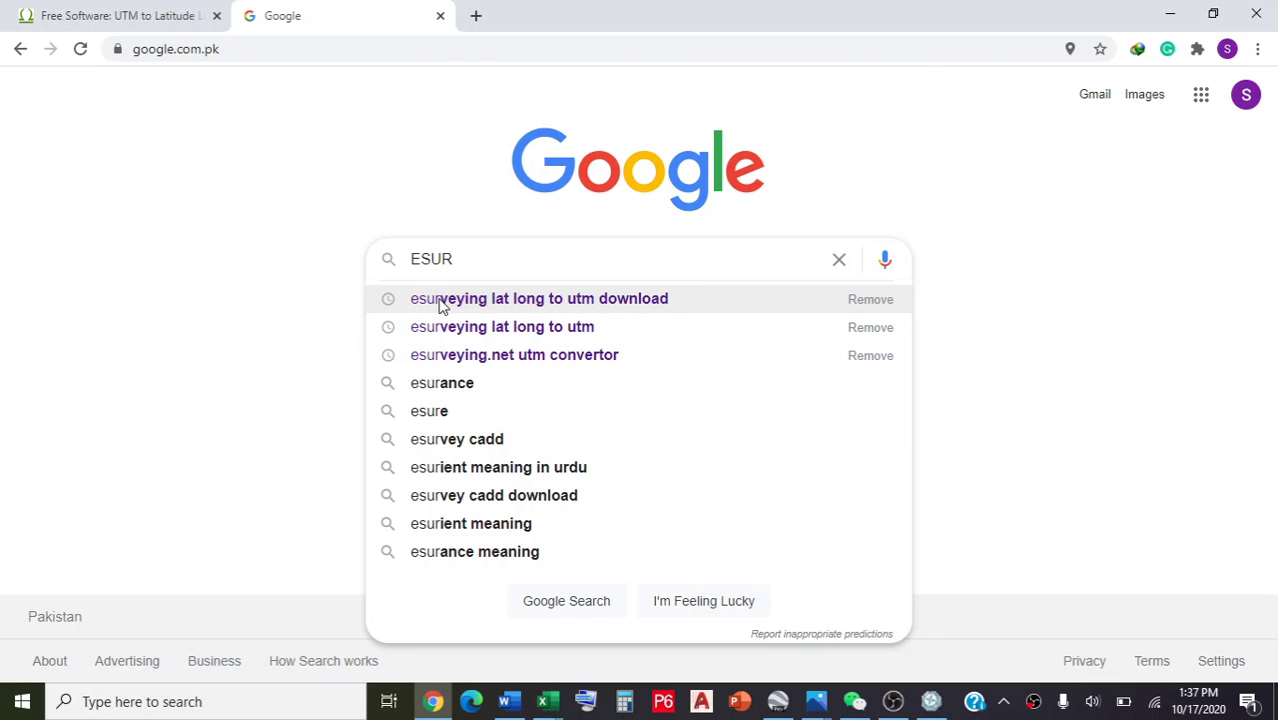
{"action": "left_click", "coordinate": [588, 300]}
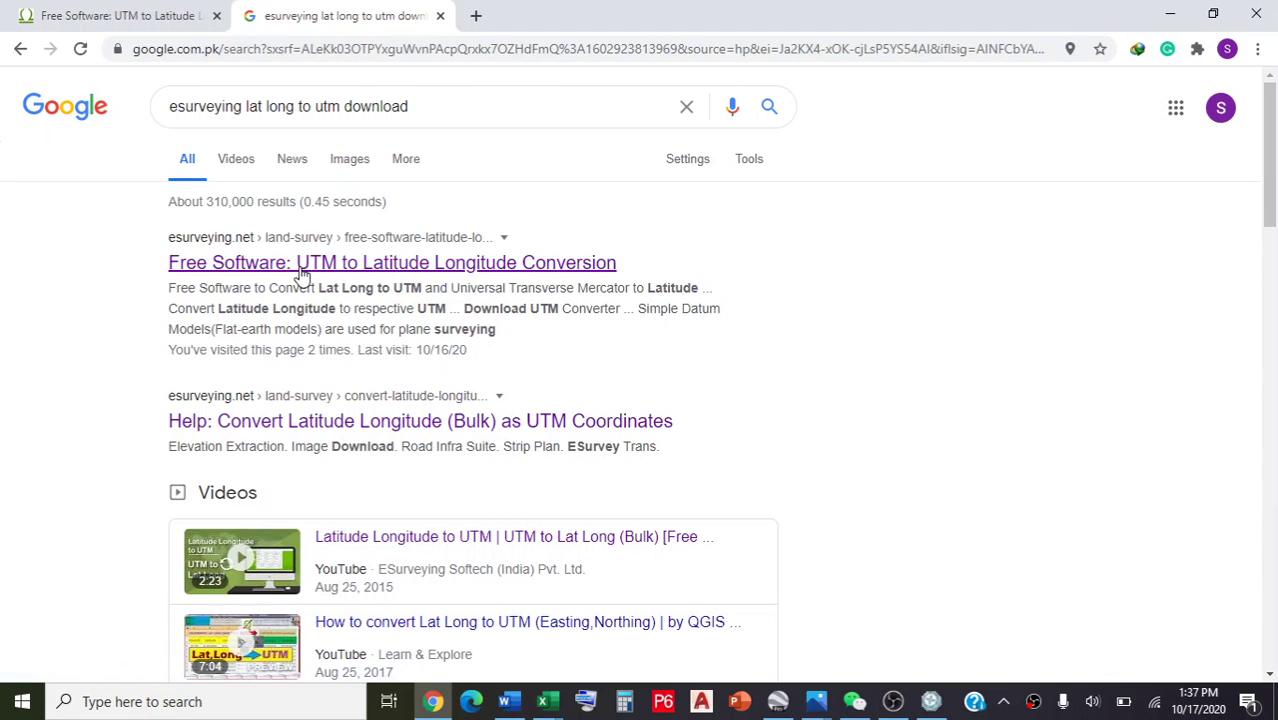
{"action": "left_click", "coordinate": [304, 266]}
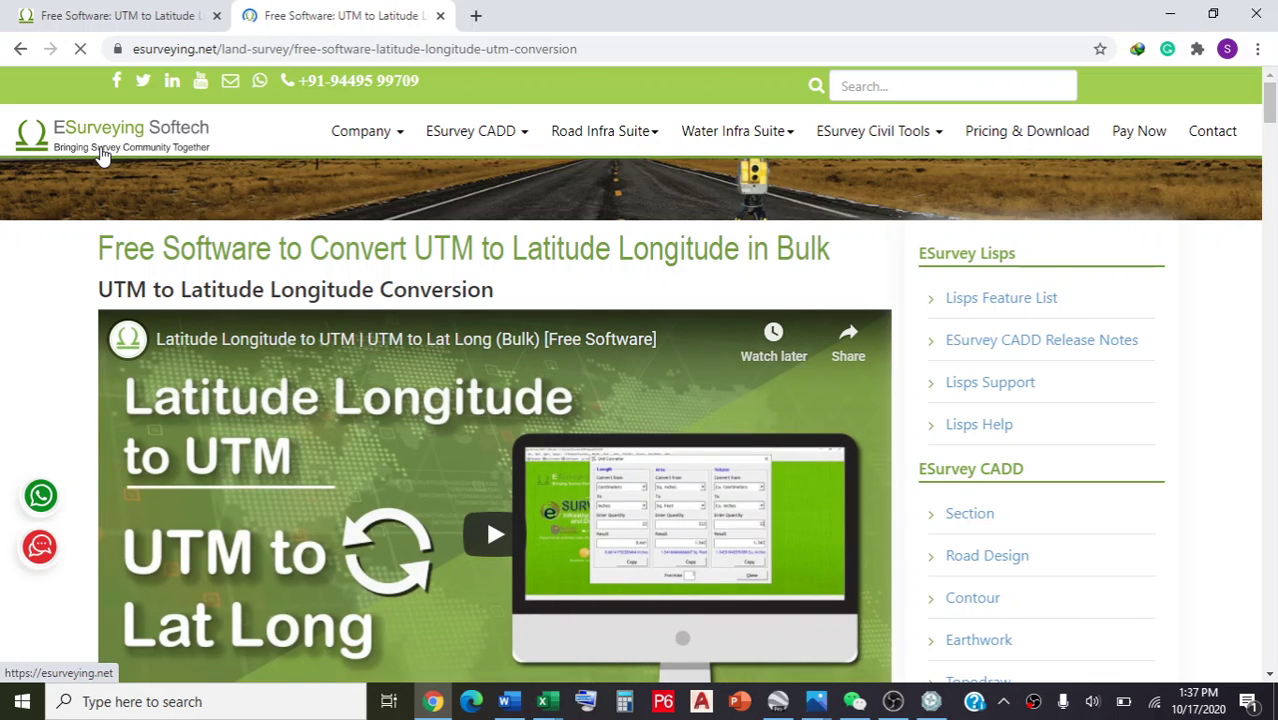
- Scroll down the ESurveying page to the UTM_Converter.exe download link
{"action": "scroll", "coordinate": [474, 289], "scroll_direction": "down", "scroll_amount": 1}
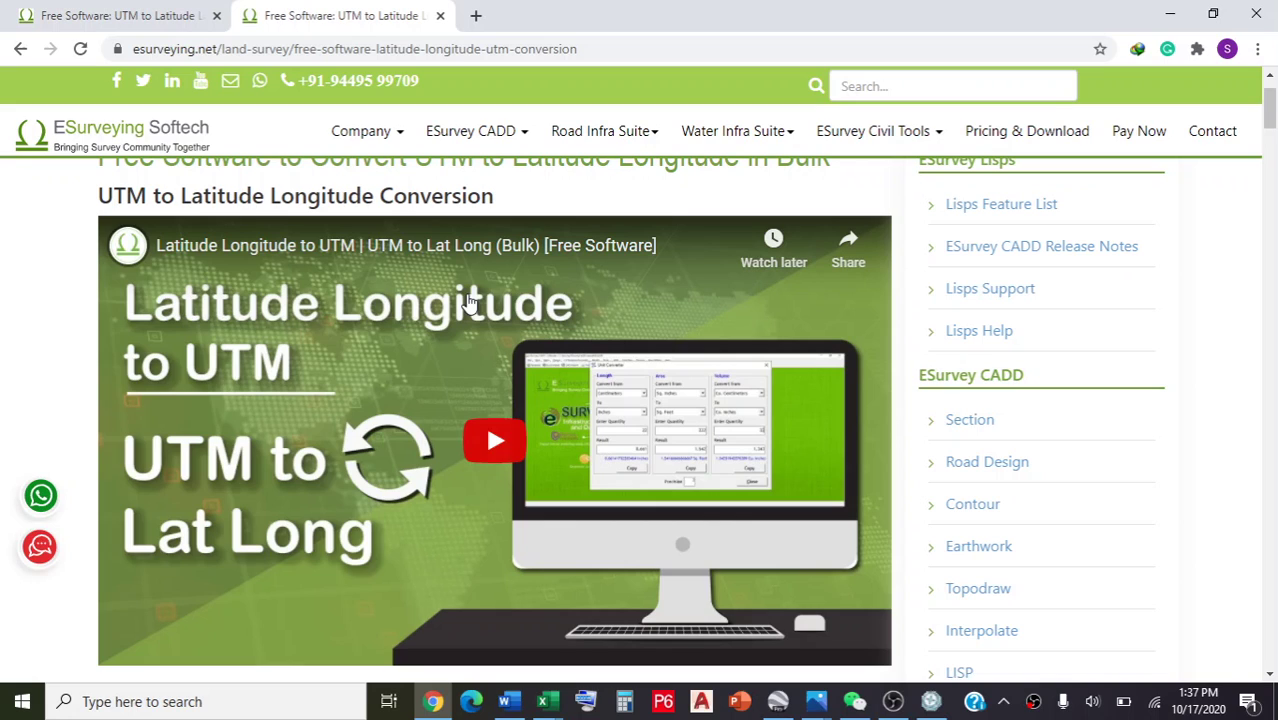
{"action": "scroll", "coordinate": [450, 475], "scroll_direction": "down", "scroll_amount": 2}
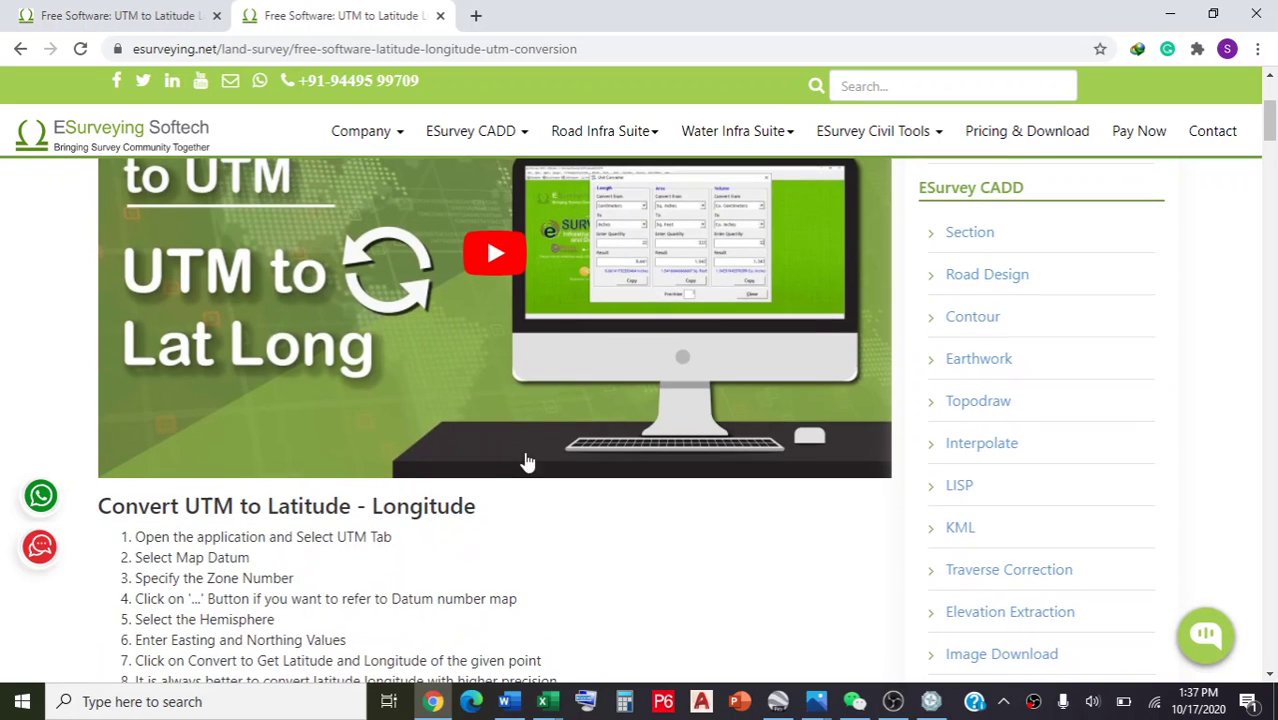
{"action": "scroll", "coordinate": [402, 476], "scroll_direction": "down", "scroll_amount": 3}
{"action": "scroll", "coordinate": [316, 476], "scroll_direction": "down", "scroll_amount": 3}
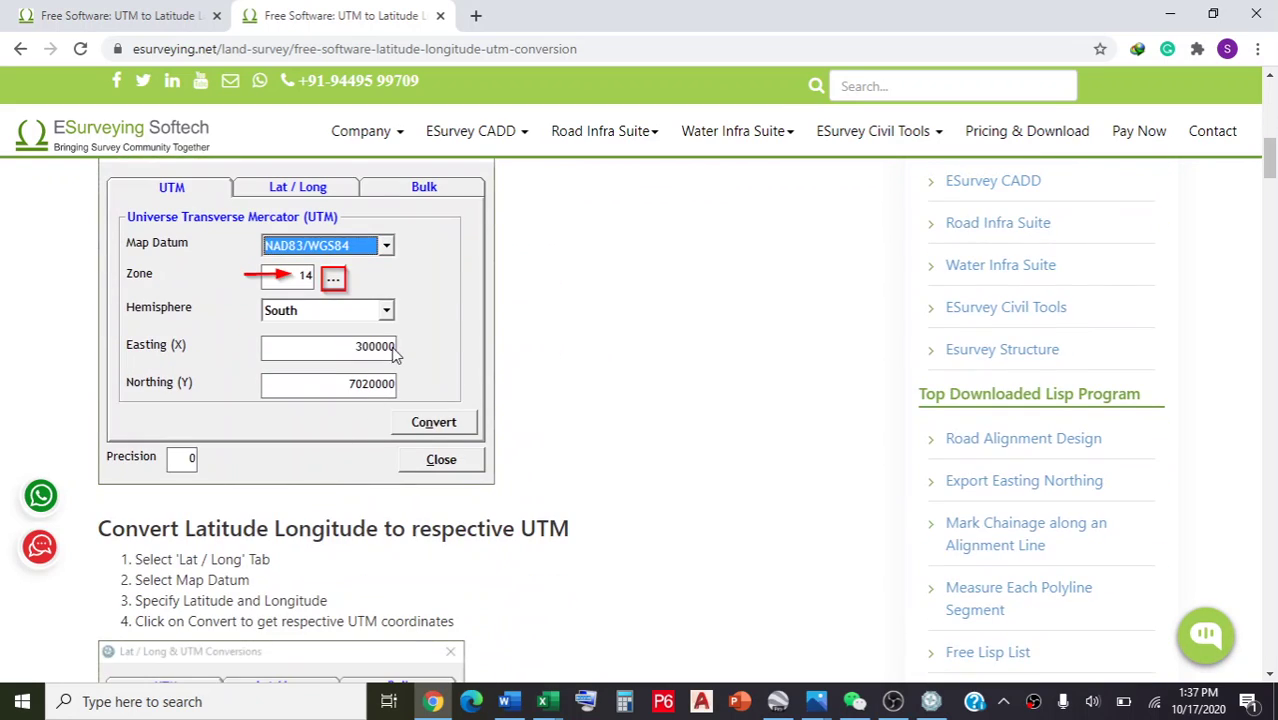
{"action": "scroll", "coordinate": [416, 348], "scroll_direction": "down", "scroll_amount": 5}
{"action": "scroll", "coordinate": [330, 378], "scroll_direction": "down", "scroll_amount": 3}
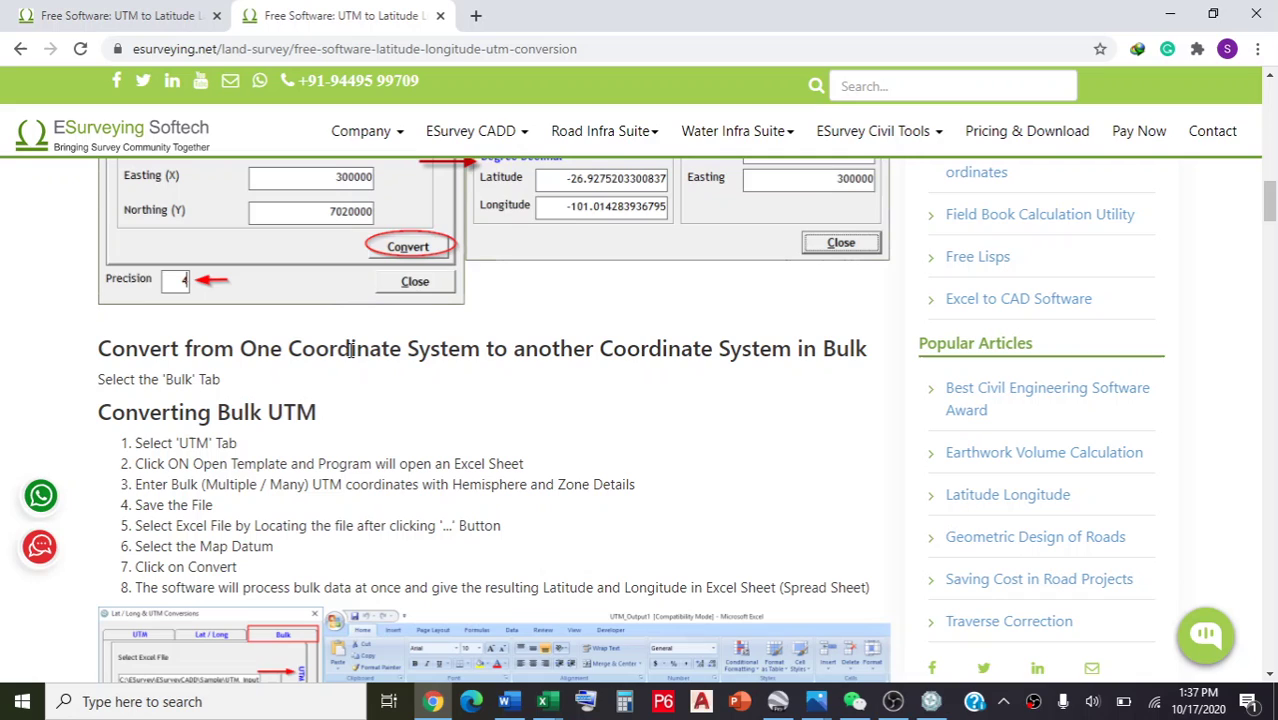
{"action": "scroll", "coordinate": [431, 356], "scroll_direction": "down", "scroll_amount": 3}
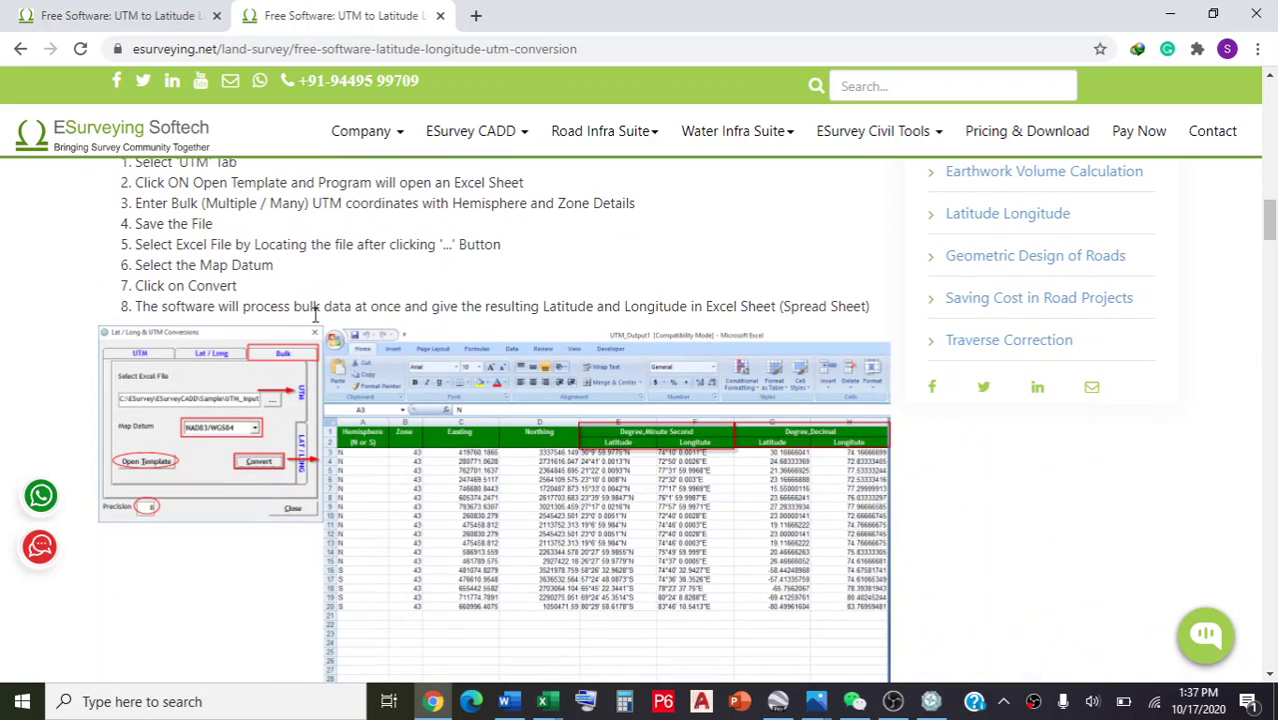
{"action": "scroll", "coordinate": [320, 312], "scroll_direction": "down", "scroll_amount": 4}
{"action": "scroll", "coordinate": [337, 312], "scroll_direction": "down", "scroll_amount": 2}
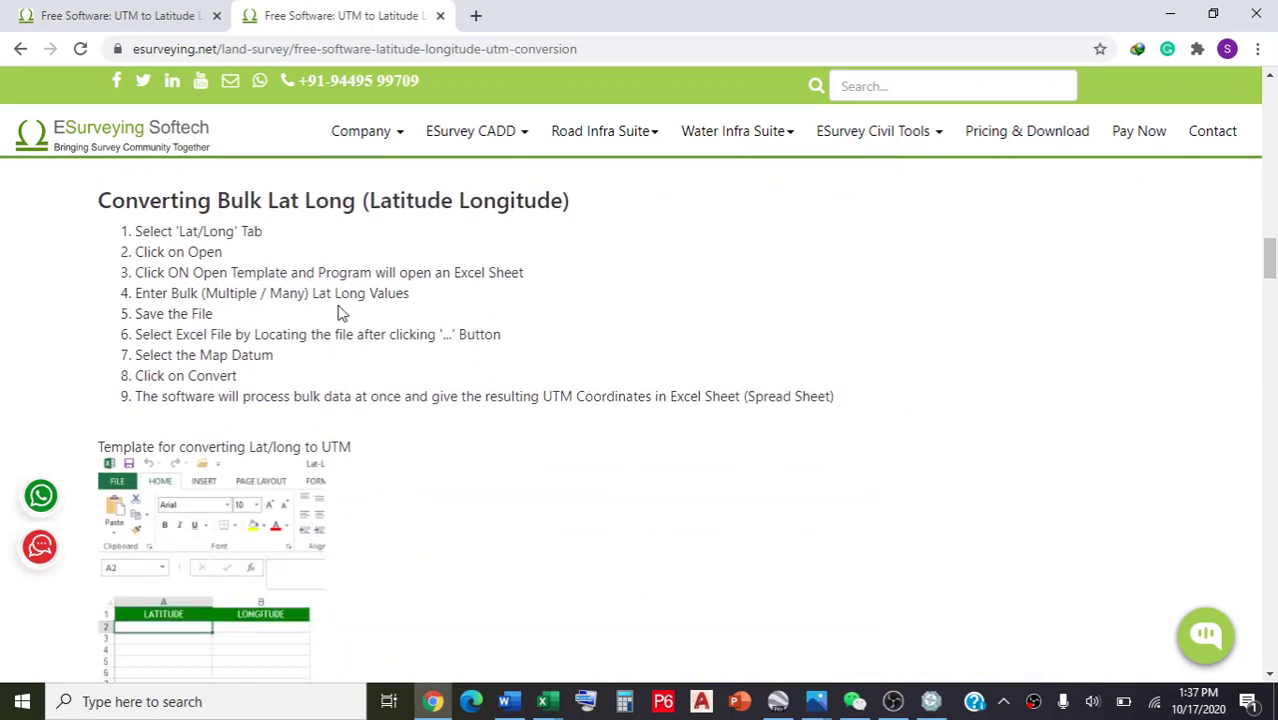
{"action": "scroll", "coordinate": [340, 312], "scroll_direction": "down", "scroll_amount": 2}
{"action": "scroll", "coordinate": [350, 320], "scroll_direction": "down", "scroll_amount": 5}
{"action": "scroll", "coordinate": [352, 344], "scroll_direction": "down", "scroll_amount": 5}
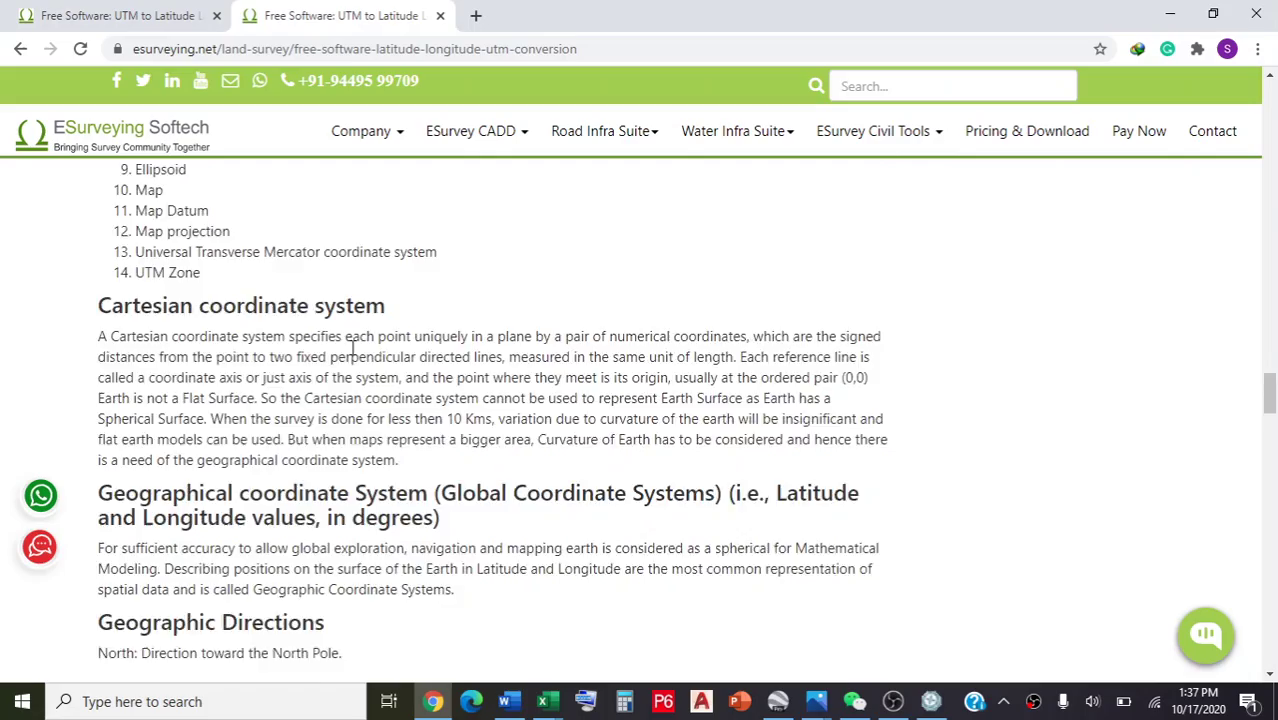
{"action": "scroll", "coordinate": [348, 354], "scroll_direction": "down", "scroll_amount": 5}
{"action": "scroll", "coordinate": [348, 356], "scroll_direction": "down", "scroll_amount": 5}
{"action": "scroll", "coordinate": [348, 354], "scroll_direction": "down", "scroll_amount": 5}
{"action": "scroll", "coordinate": [345, 365], "scroll_direction": "down", "scroll_amount": 5}
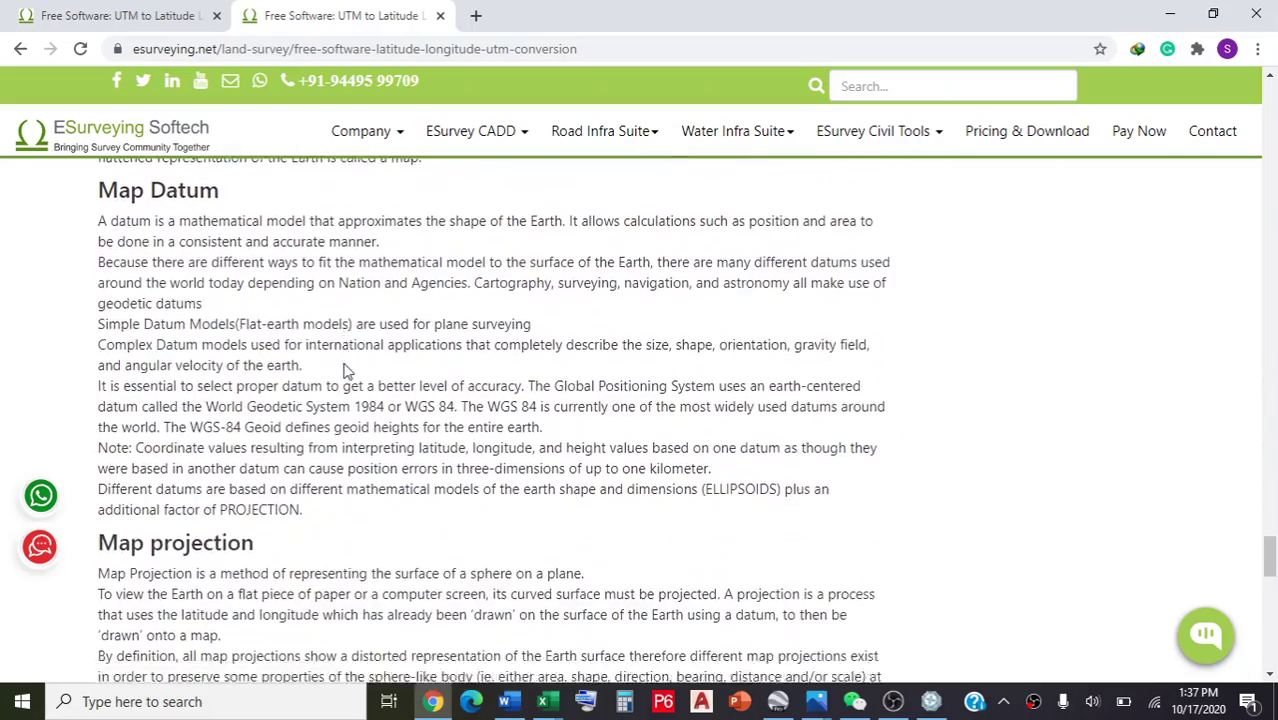
{"action": "scroll", "coordinate": [342, 370], "scroll_direction": "down", "scroll_amount": 5}
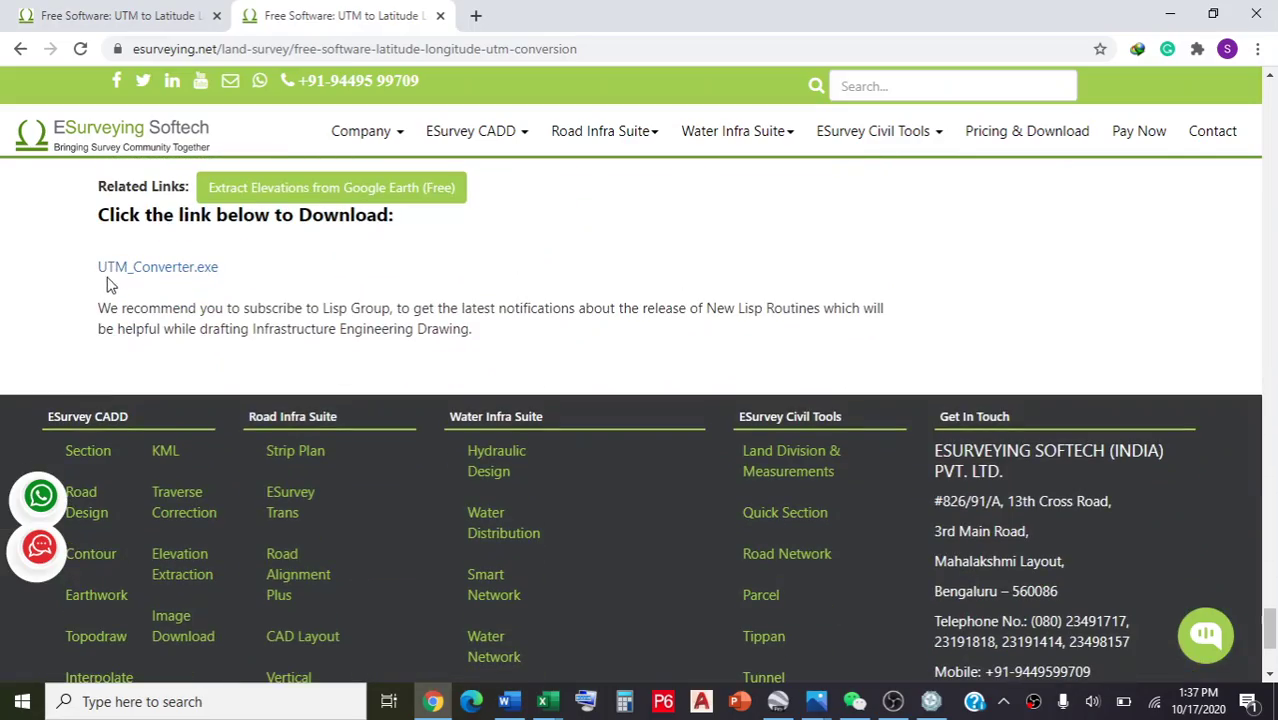
- Download UTM_Converter.exe again, saved as UTM_Converter_5.exe in Downloads\Programs, and open its folder
{"action": "left_click", "coordinate": [195, 271]}
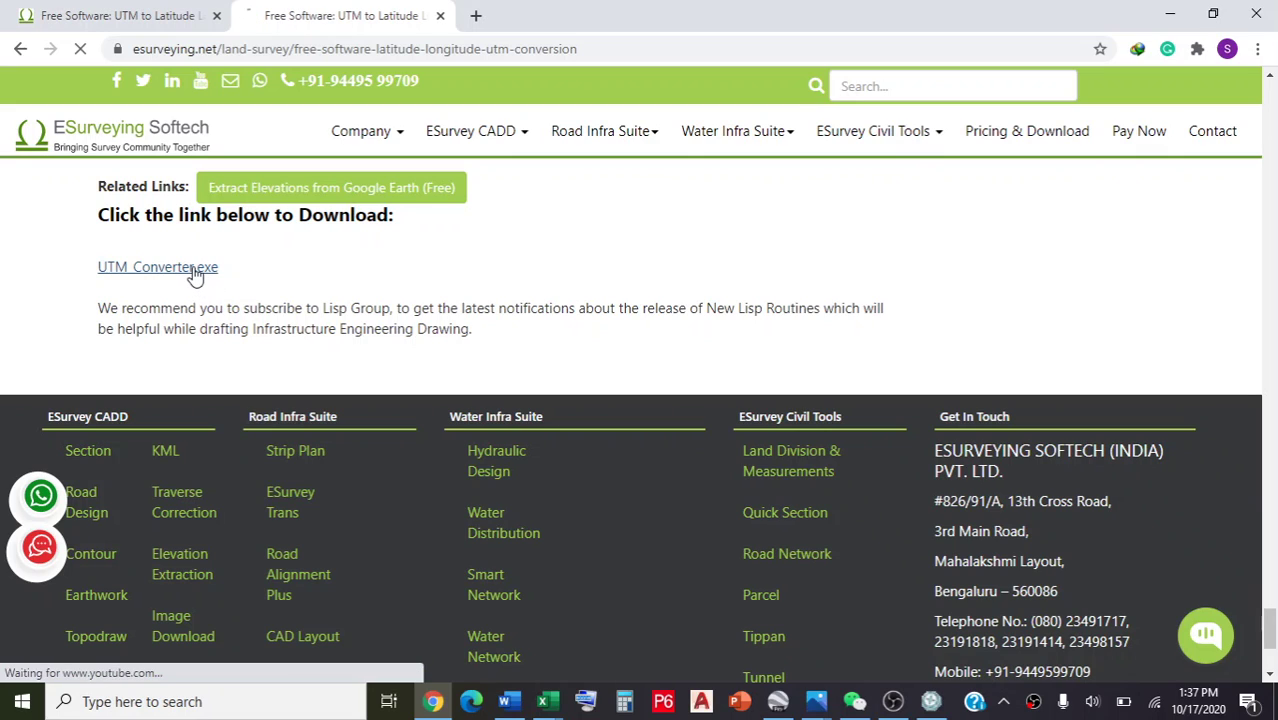
{"action": "left_click", "coordinate": [596, 420]}
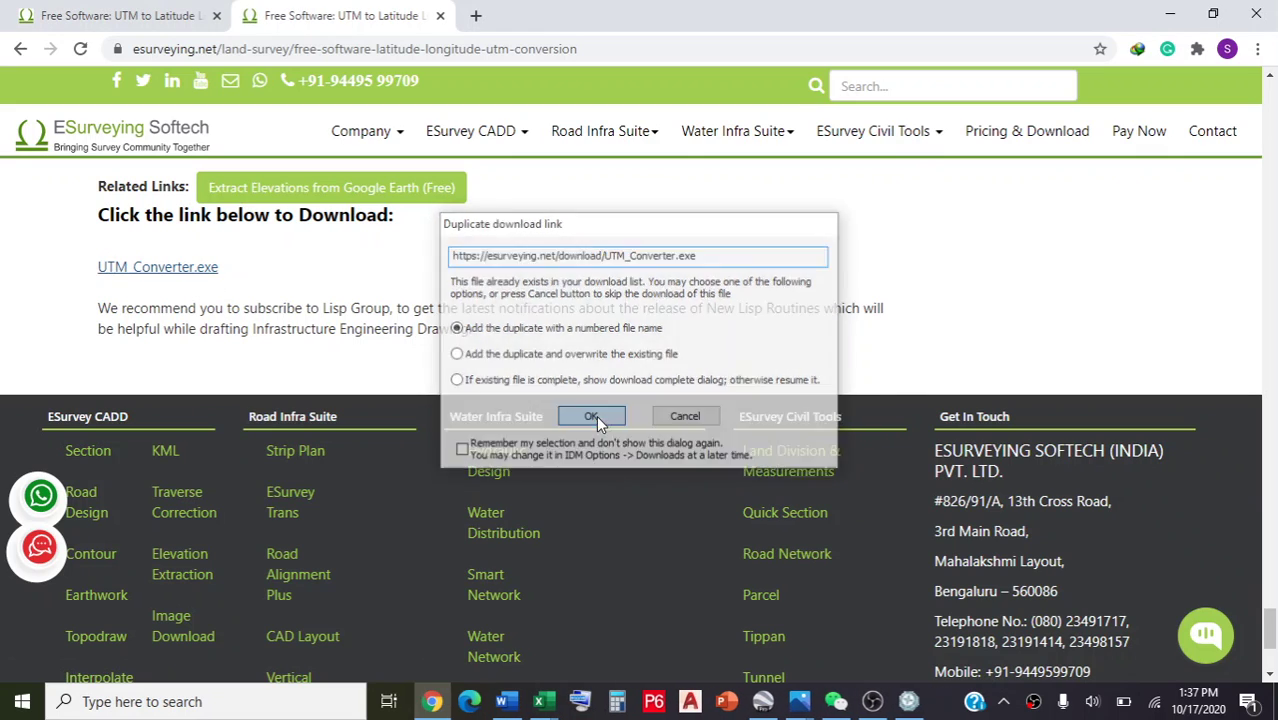
{"action": "left_click", "coordinate": [624, 432]}
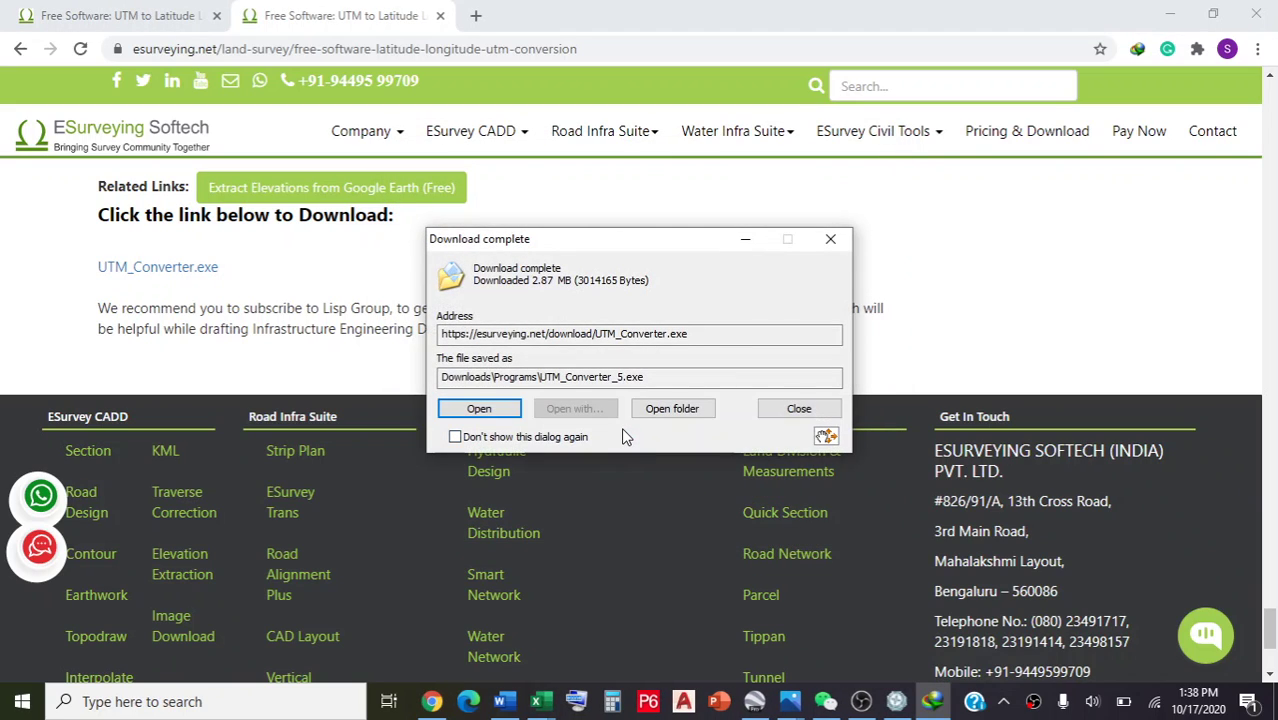
{"action": "left_click", "coordinate": [664, 408]}
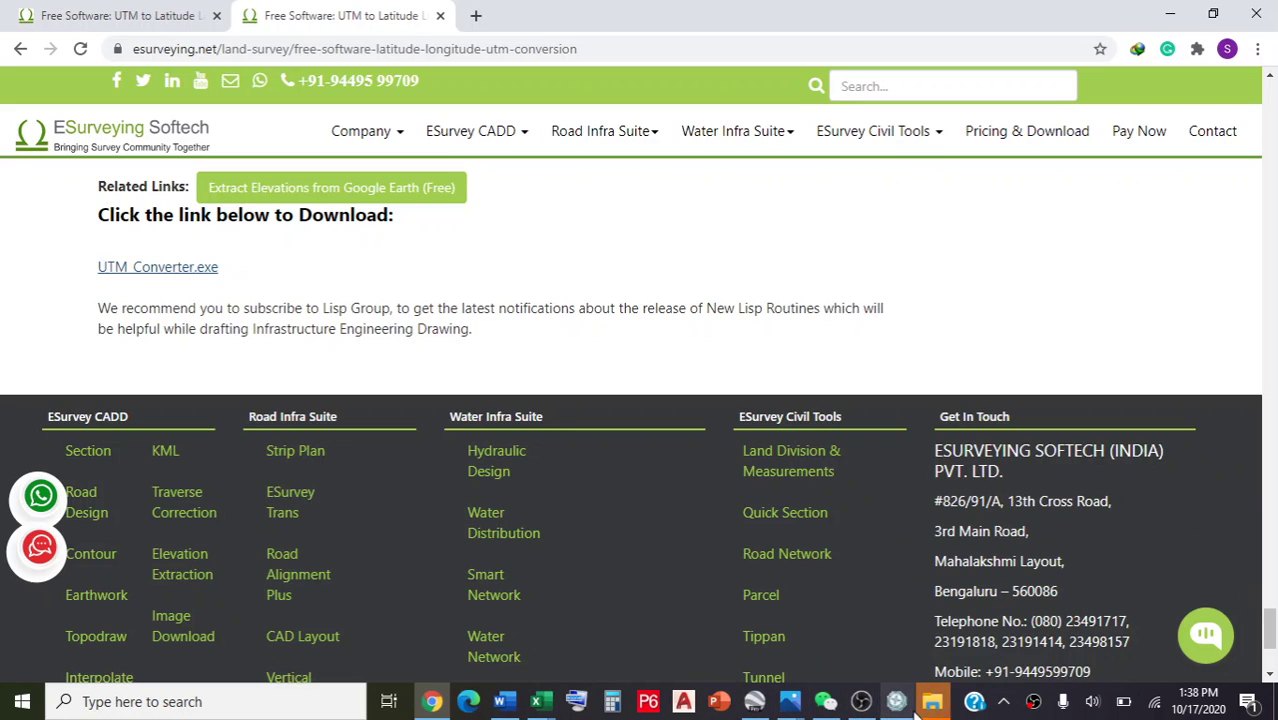
- Hide Explorer and Chrome, move the LatLong desktop shortcut higher, and close the Lat/Long converter
{"action": "left_click", "coordinate": [931, 701]}
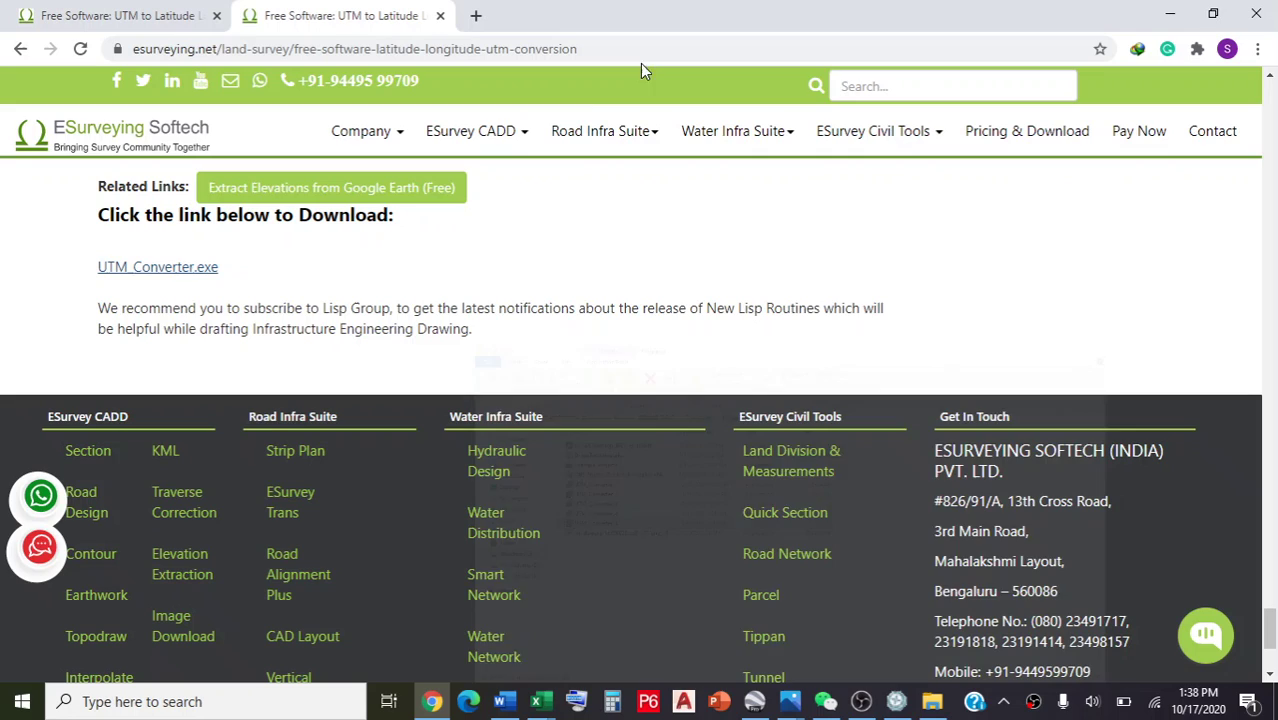
{"action": "left_click", "coordinate": [1166, 10]}
{"action": "left_click", "coordinate": [1166, 12]}
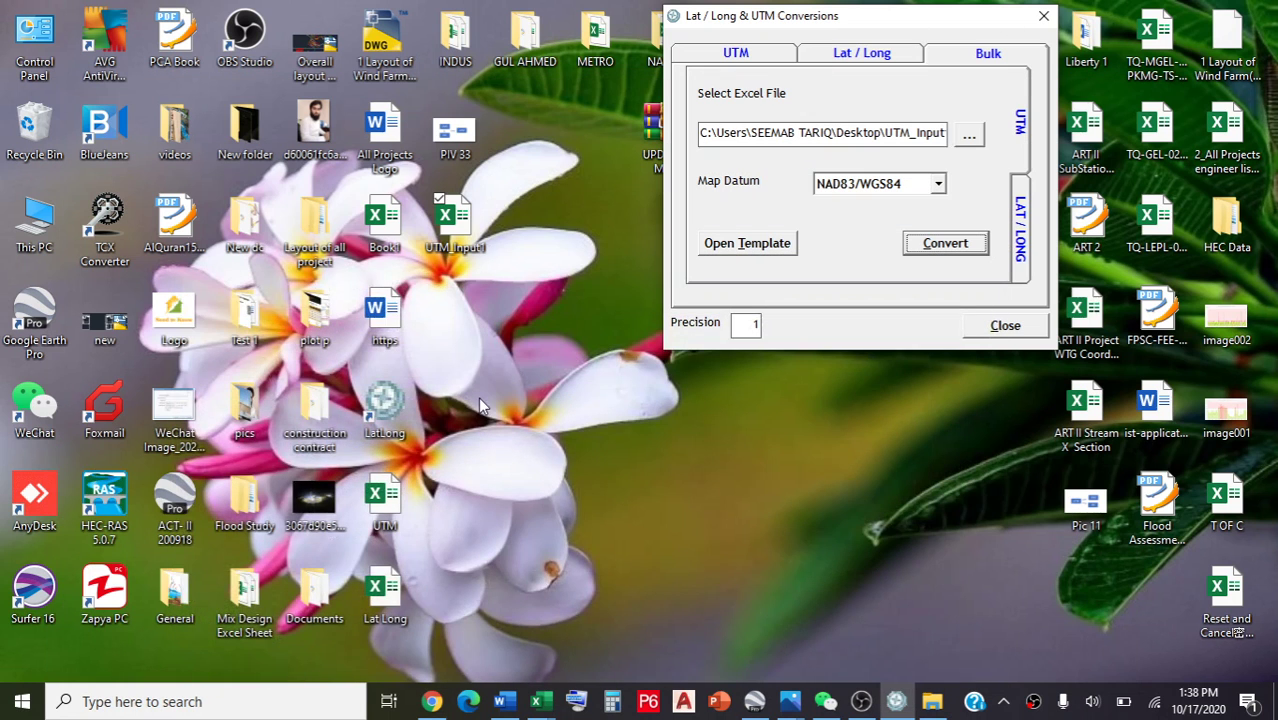
{"action": "mouse_move", "coordinate": [384, 410]}
{"action": "left_click_drag", "start_coordinate": [389, 410], "coordinate": [459, 318]}
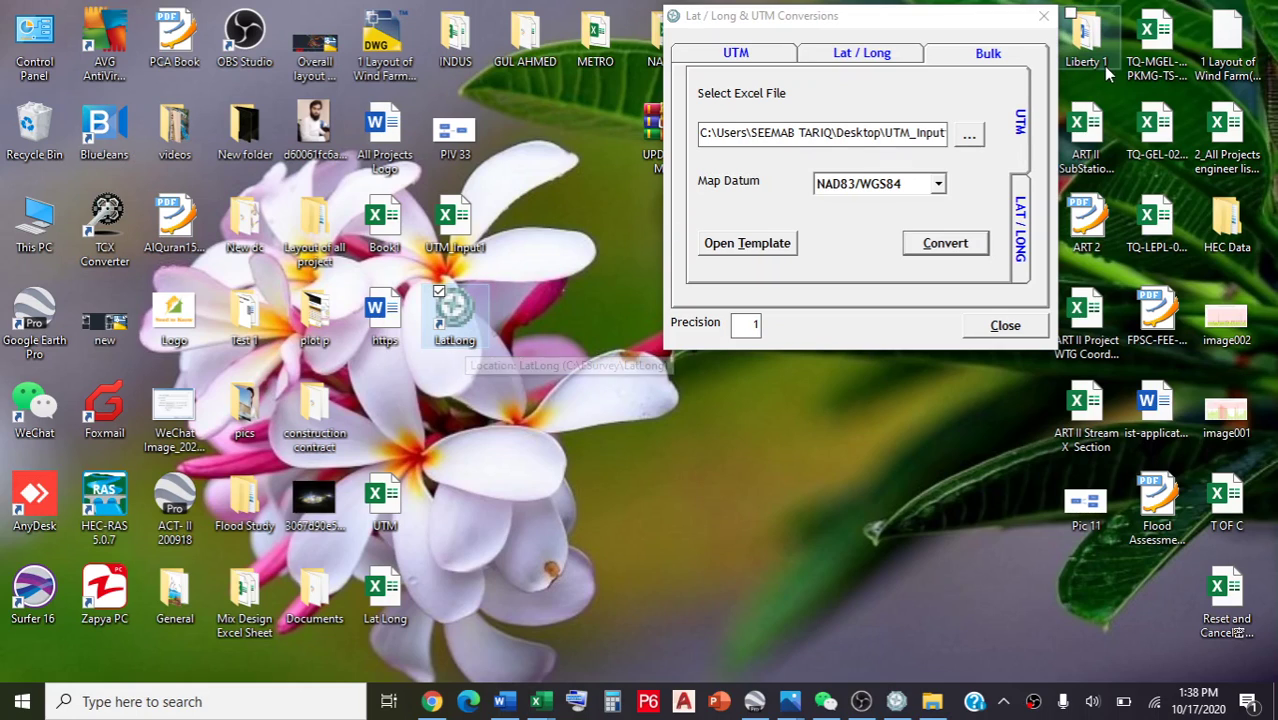
{"action": "left_click", "coordinate": [1043, 15]}
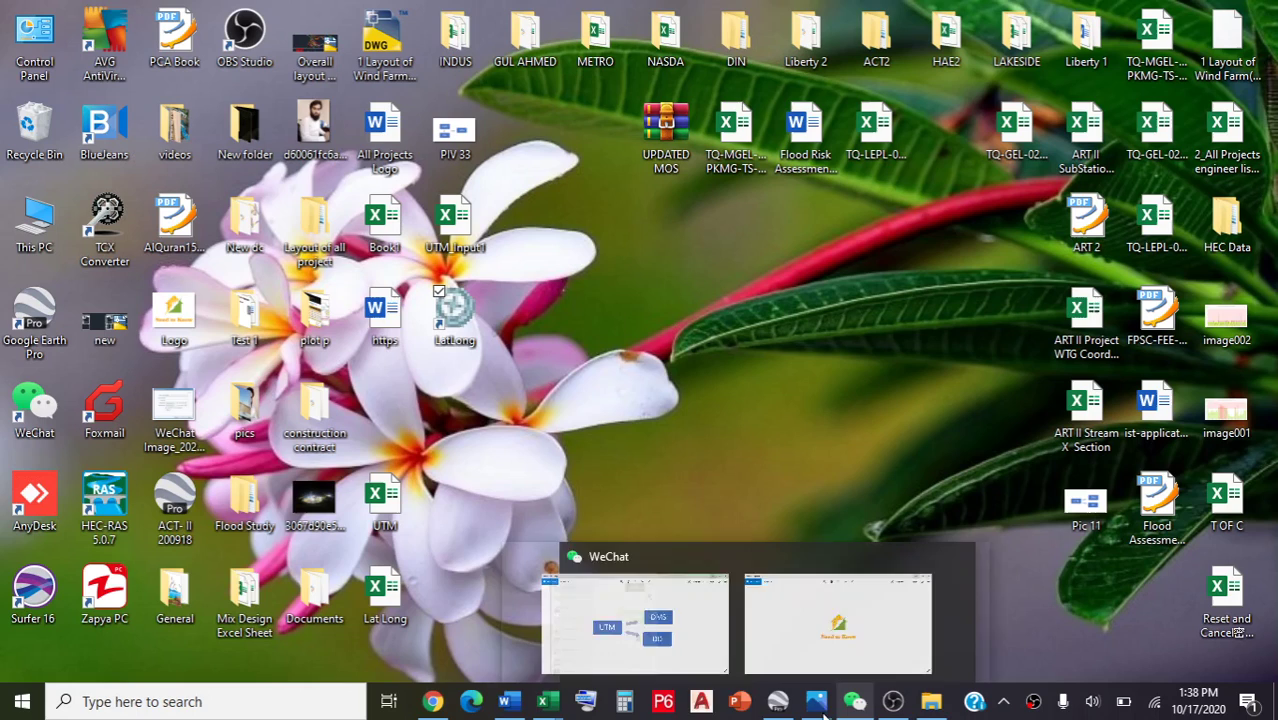
- Open UTM_Input1 (hemisphere N, zone 42 eastings/northings) from the desktop, then return to Chrome
{"action": "left_click", "coordinate": [433, 702]}
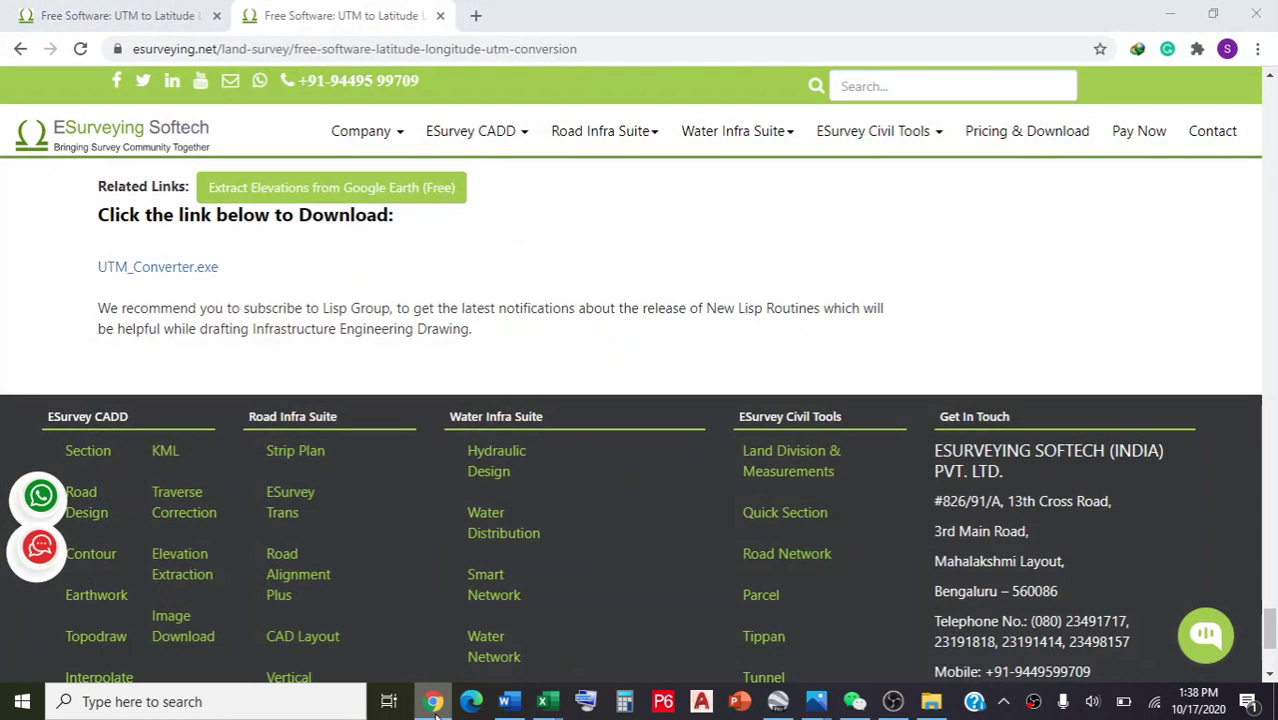
{"action": "left_click", "coordinate": [433, 702]}
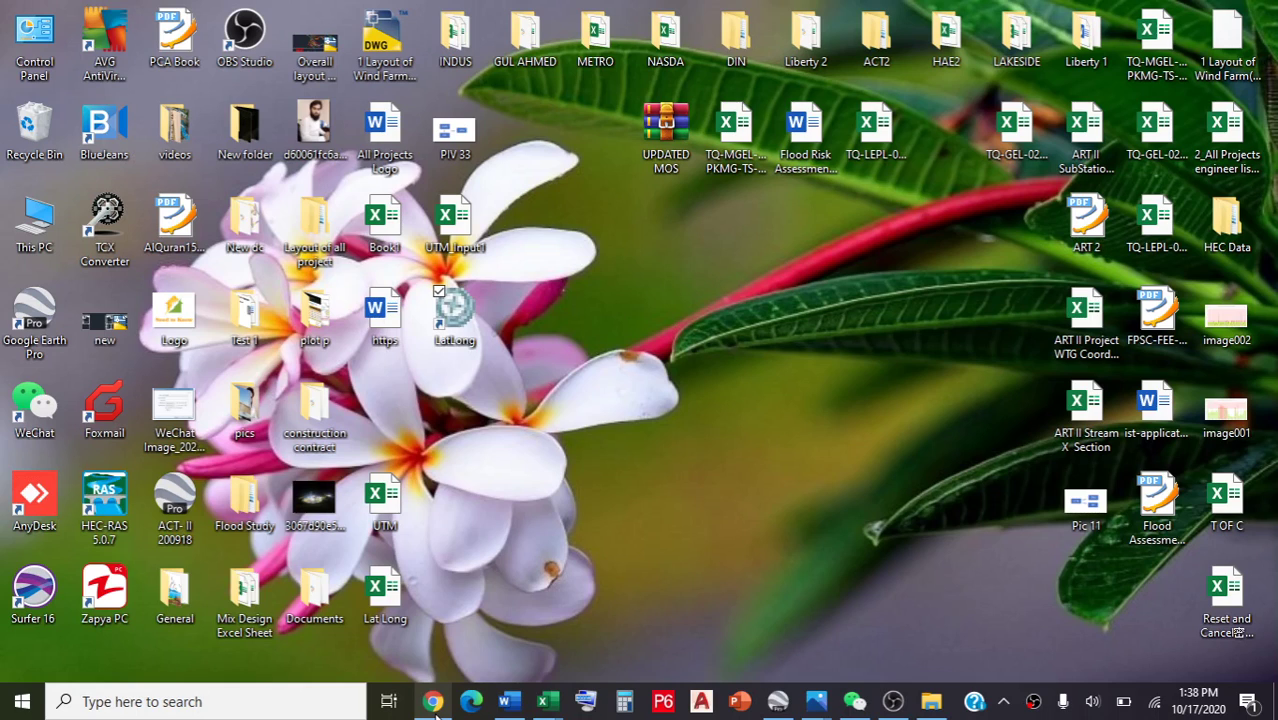
{"action": "left_click", "coordinate": [433, 701]}
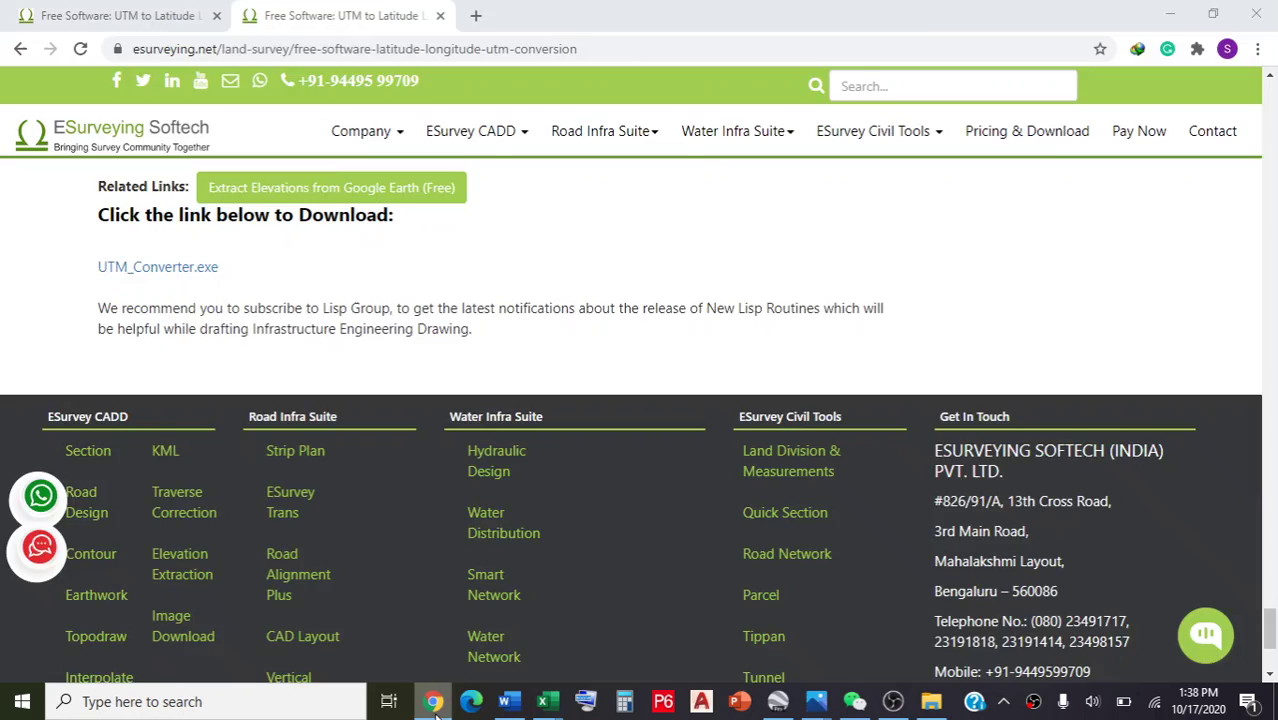
{"action": "left_click", "coordinate": [433, 701]}
{"action": "double_click", "coordinate": [455, 232]}
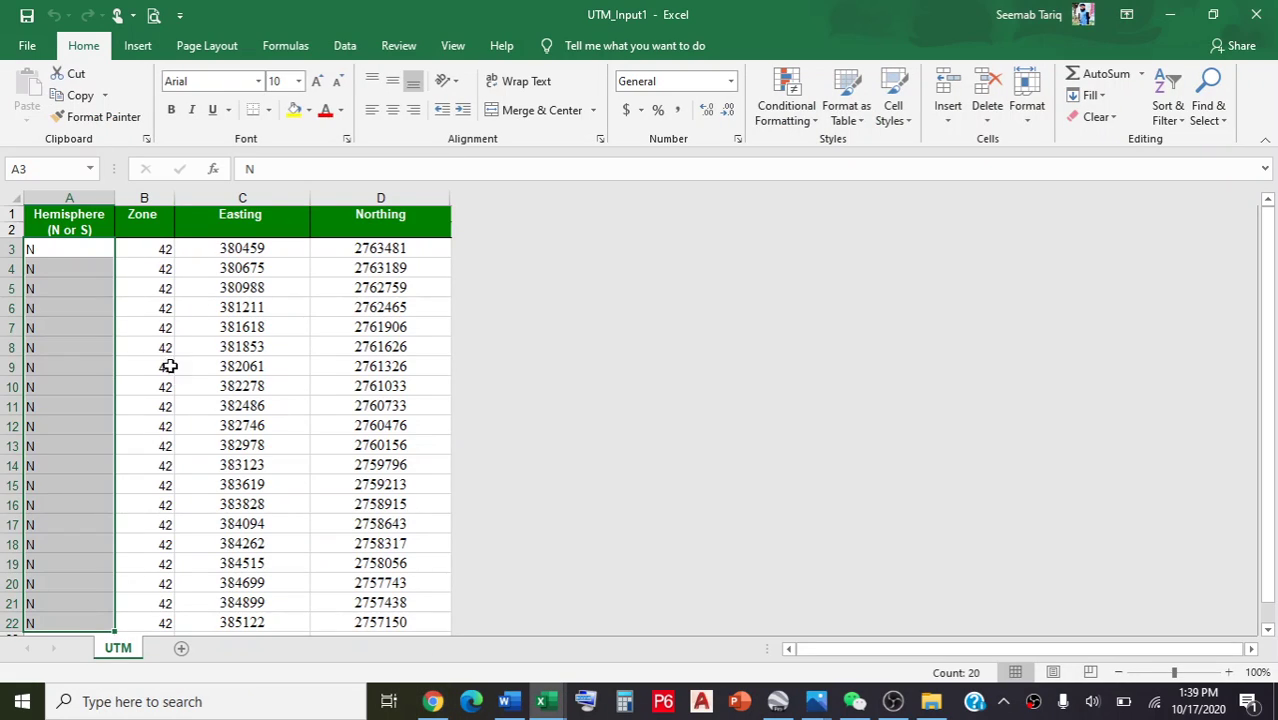
{"action": "left_click", "coordinate": [433, 701]}
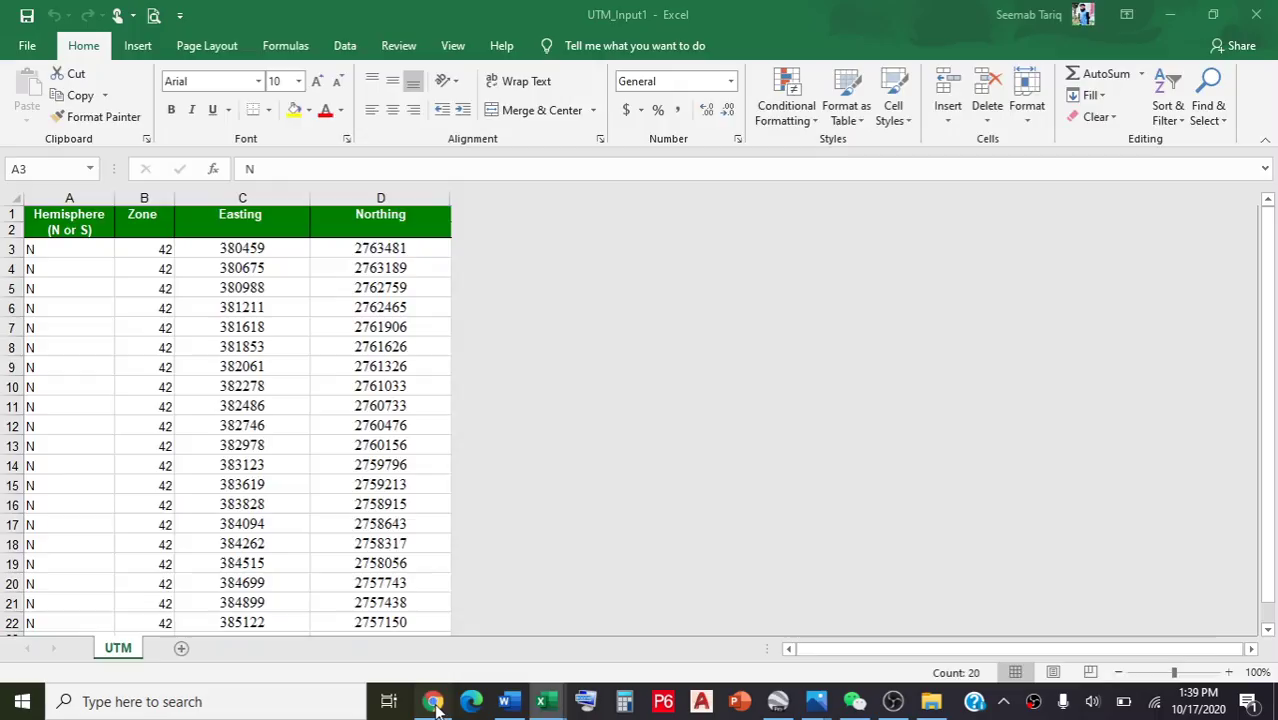
{"action": "scroll", "coordinate": [447, 507], "scroll_direction": "up", "scroll_amount": 2}
{"action": "scroll", "coordinate": [460, 500], "scroll_direction": "up", "scroll_amount": 5}
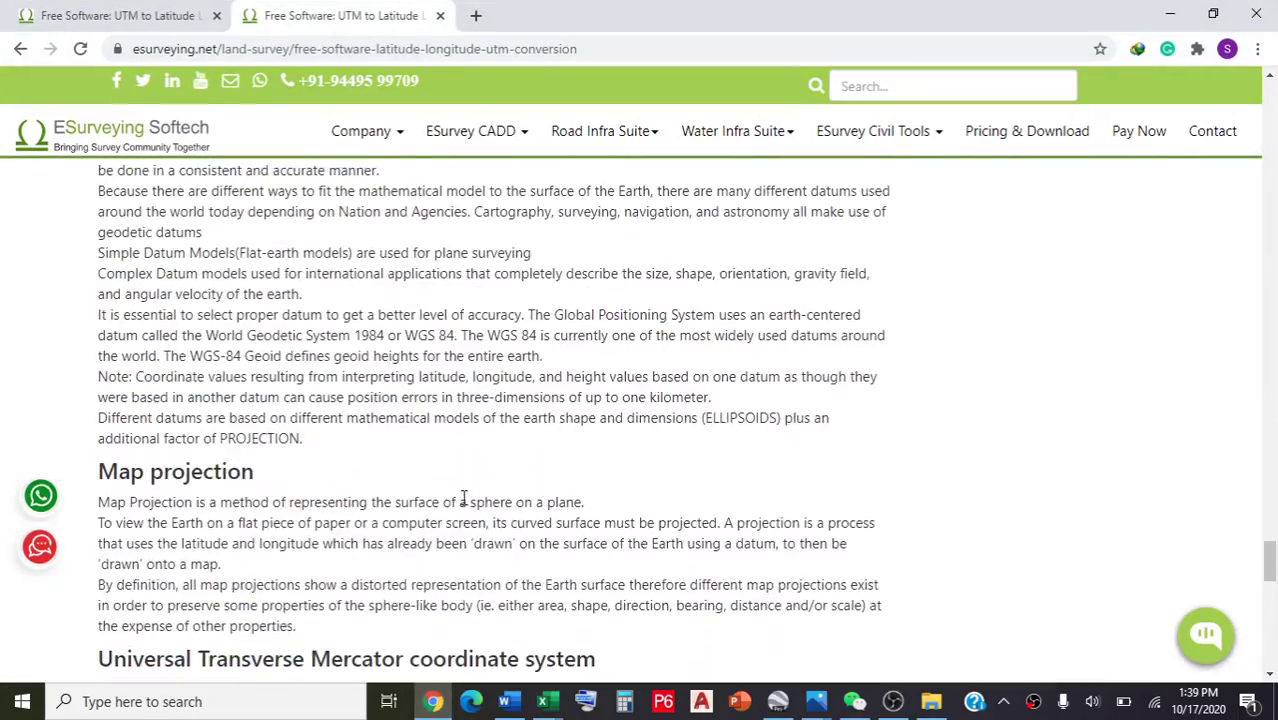
{"action": "scroll", "coordinate": [468, 505], "scroll_direction": "up", "scroll_amount": 5}
{"action": "scroll", "coordinate": [475, 510], "scroll_direction": "up", "scroll_amount": 5}
{"action": "scroll", "coordinate": [478, 514], "scroll_direction": "up", "scroll_amount": 6}
{"action": "scroll", "coordinate": [484, 519], "scroll_direction": "down", "scroll_amount": 3}
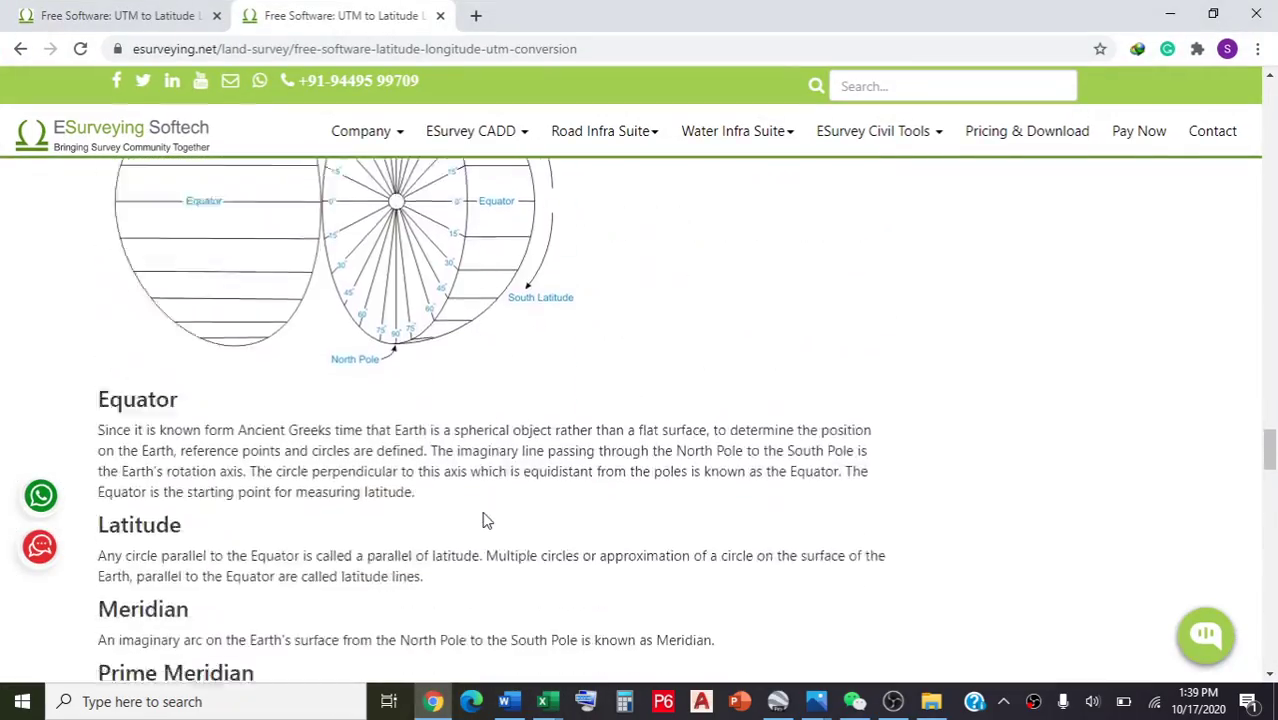
{"action": "scroll", "coordinate": [527, 570], "scroll_direction": "up", "scroll_amount": 10}
{"action": "scroll", "coordinate": [543, 585], "scroll_direction": "up", "scroll_amount": 5}
{"action": "scroll", "coordinate": [543, 585], "scroll_direction": "up", "scroll_amount": 1}
{"action": "scroll", "coordinate": [548, 579], "scroll_direction": "down", "scroll_amount": 2}
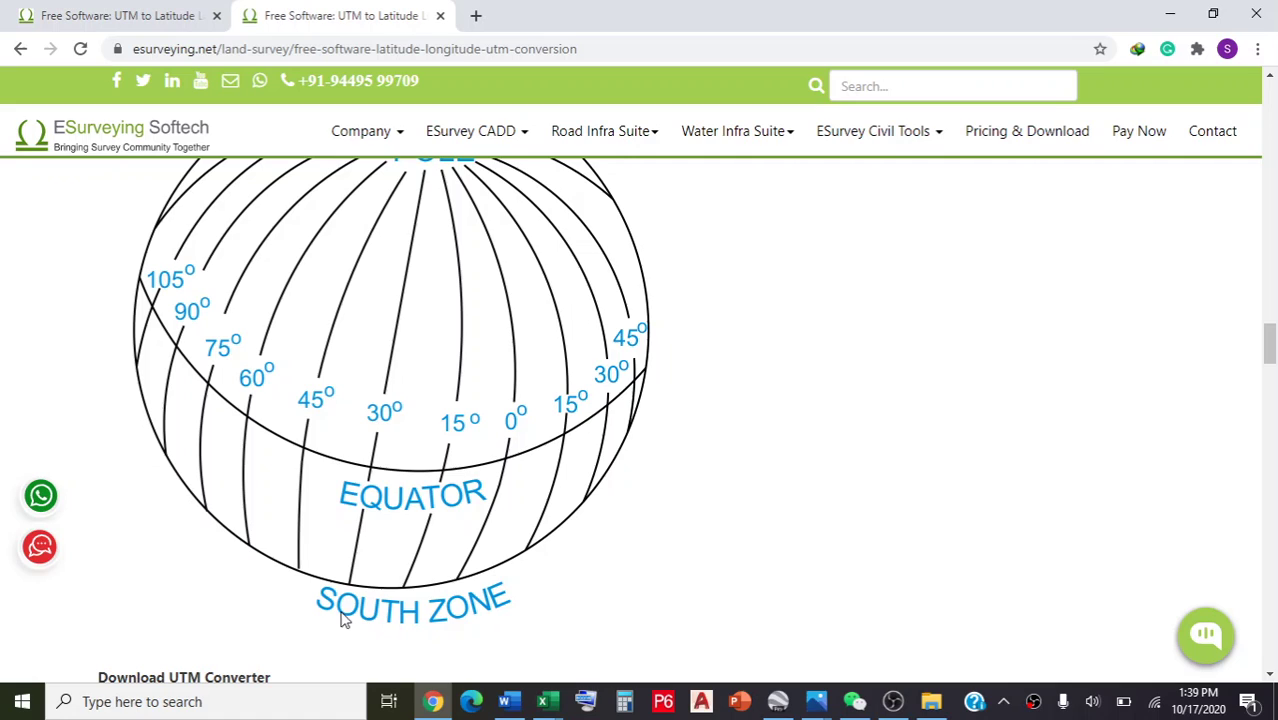
{"action": "scroll", "coordinate": [342, 613], "scroll_direction": "up", "scroll_amount": 1}
{"action": "scroll", "coordinate": [391, 490], "scroll_direction": "down", "scroll_amount": 3}
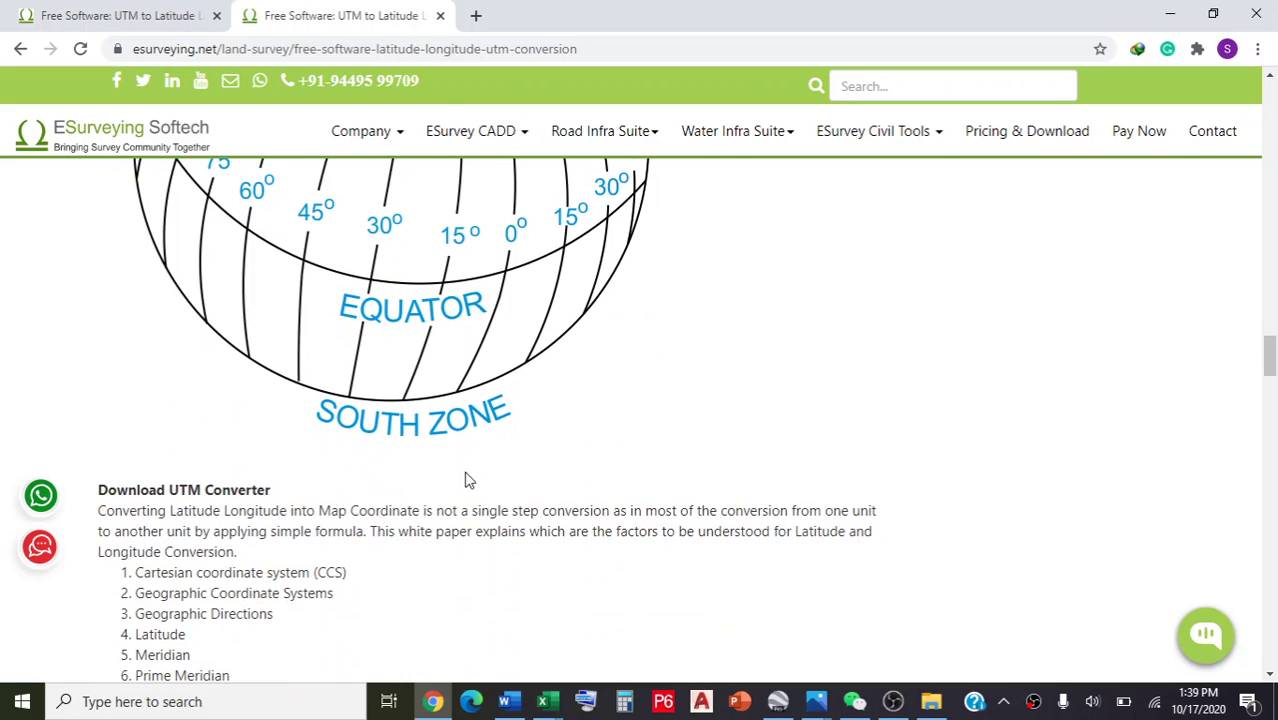
{"action": "scroll", "coordinate": [450, 445], "scroll_direction": "up", "scroll_amount": 4}
{"action": "scroll", "coordinate": [432, 338], "scroll_direction": "down", "scroll_amount": 2}
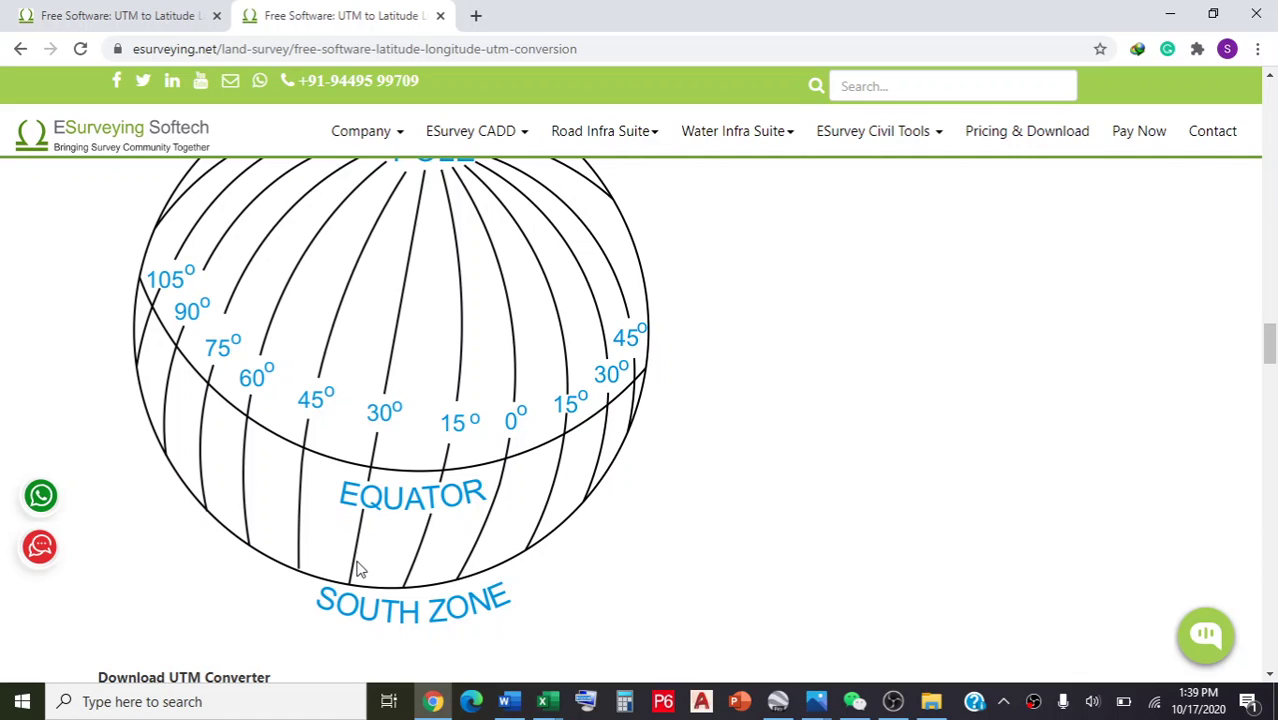
{"action": "scroll", "coordinate": [368, 540], "scroll_direction": "up", "scroll_amount": 2}
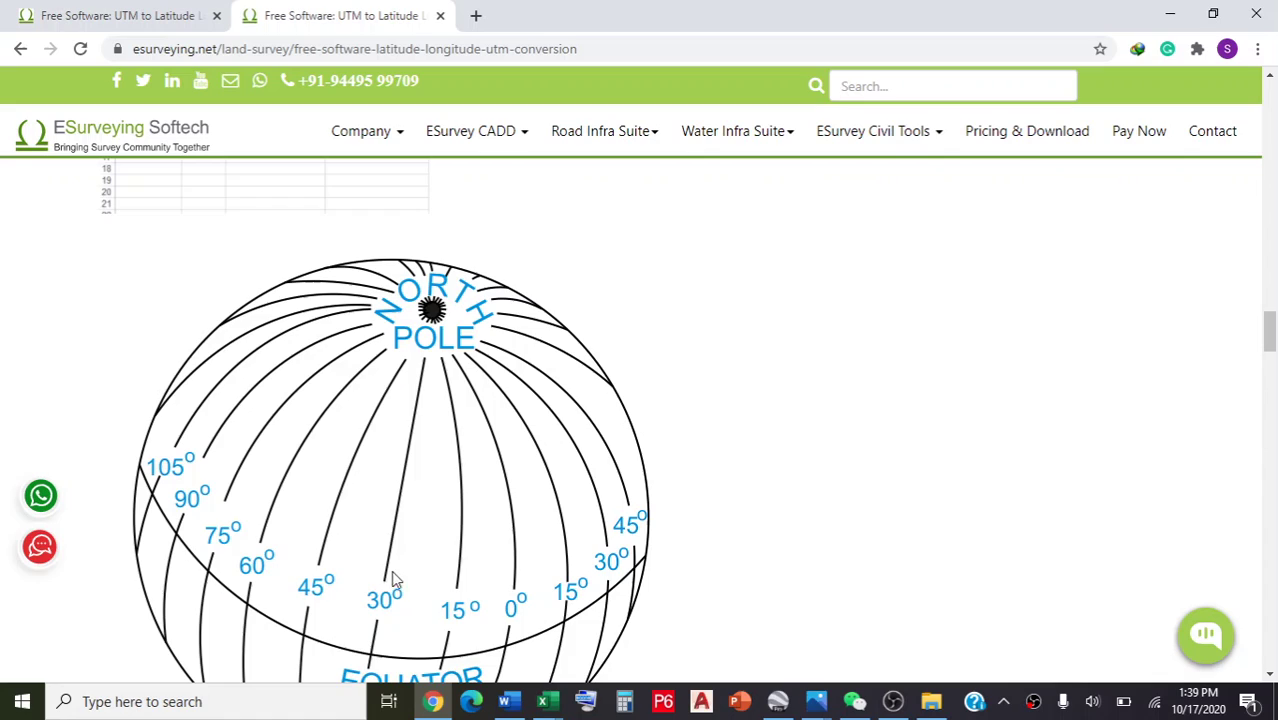
{"action": "scroll", "coordinate": [420, 428], "scroll_direction": "down", "scroll_amount": 1}
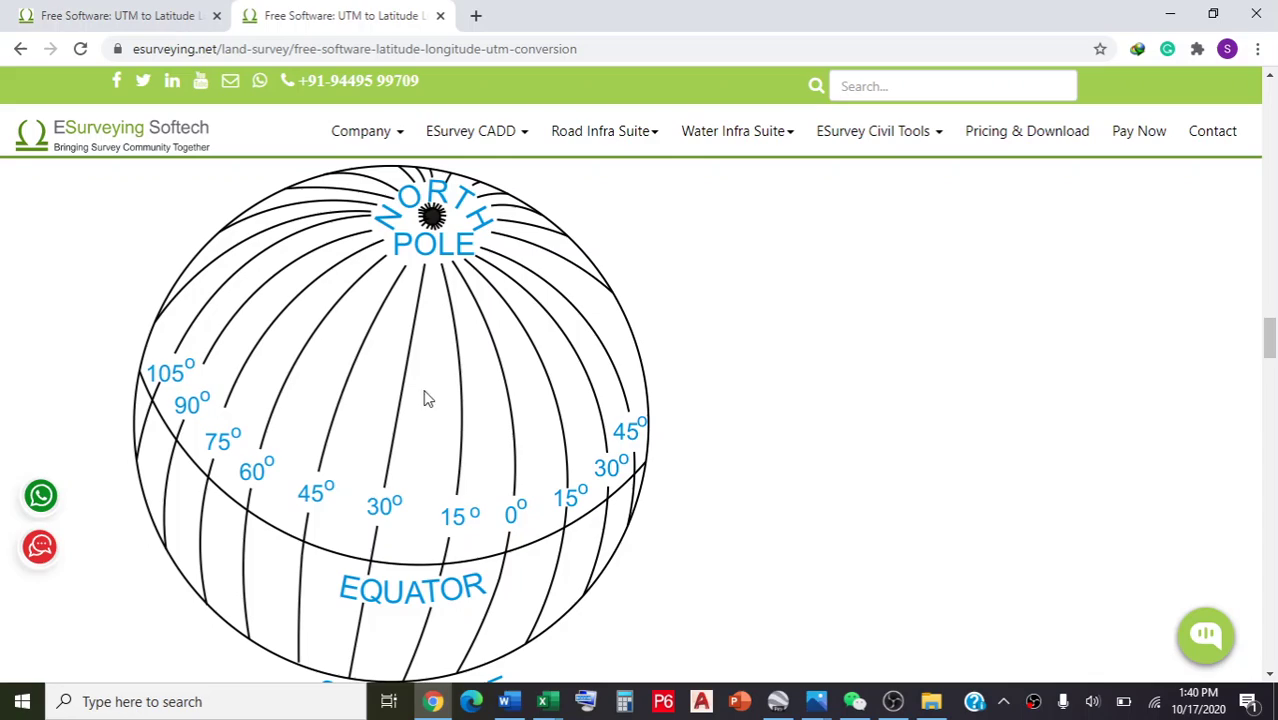
- Minimize Chrome and the Excel UTM_Input1 workbook so only the desktop remains visible
{"action": "left_click", "coordinate": [1164, 21]}
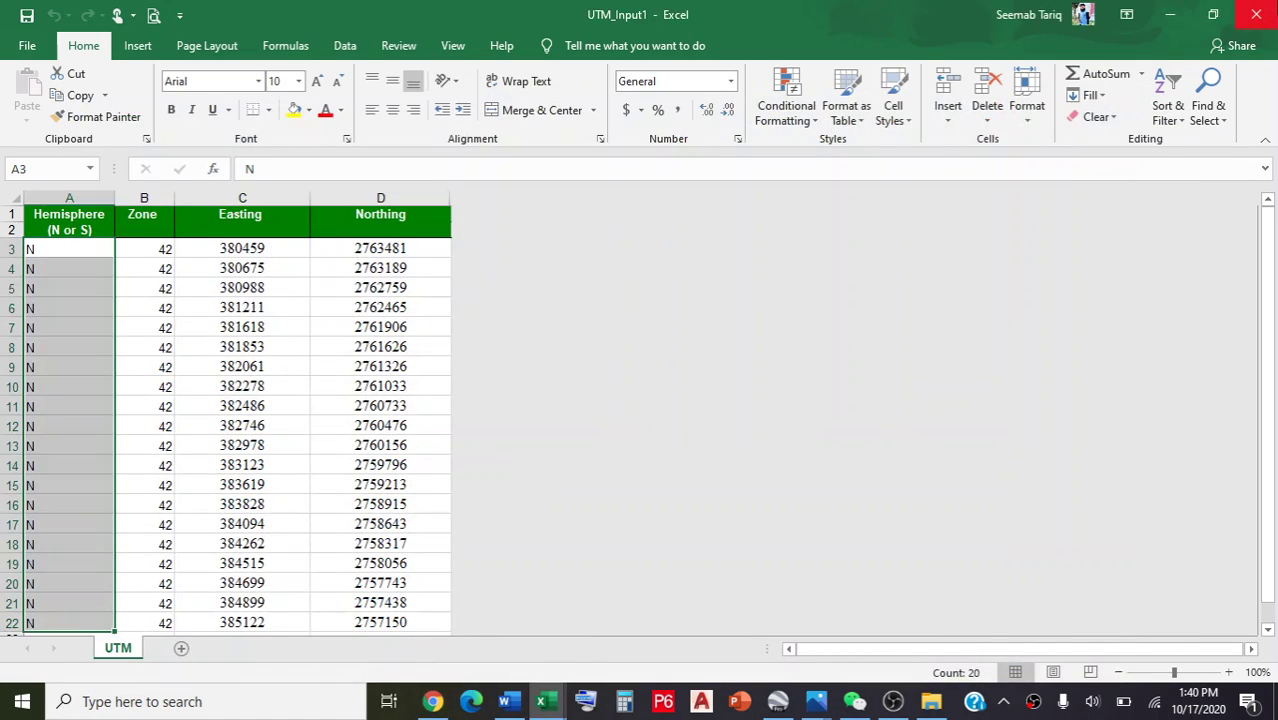
{"action": "left_click", "coordinate": [1168, 21]}
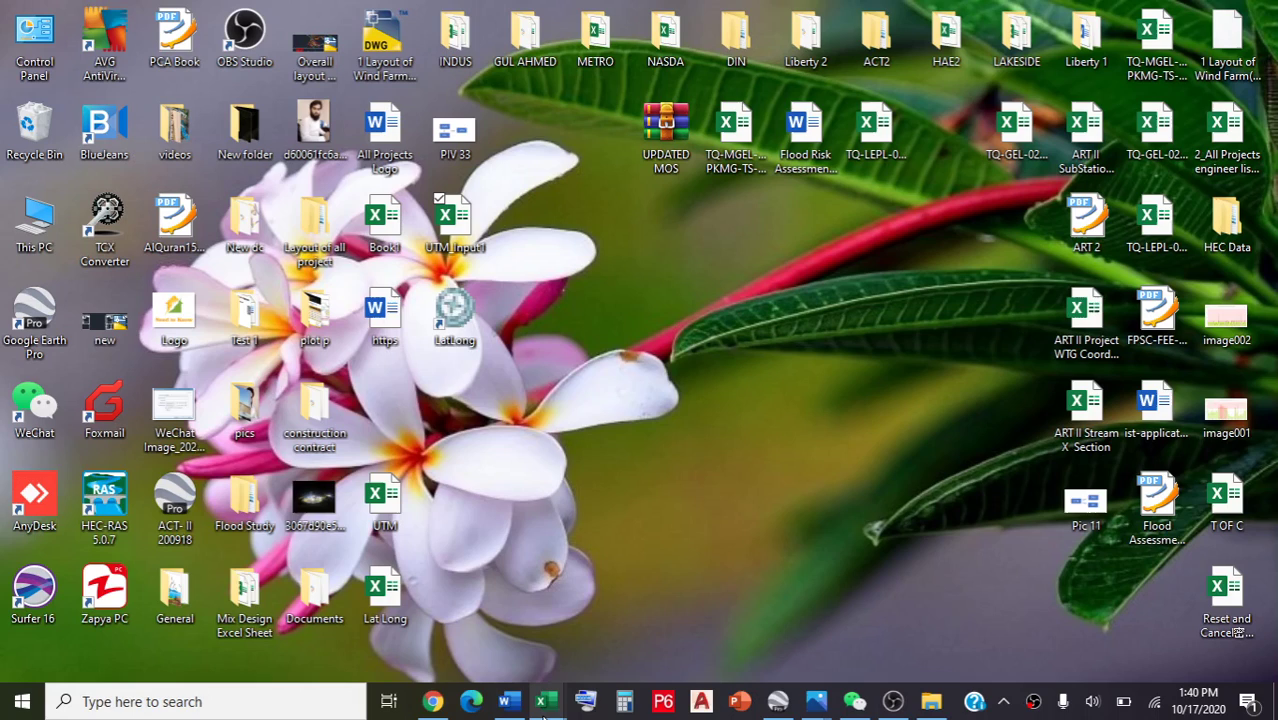
{"action": "mouse_move", "coordinate": [543, 702]}
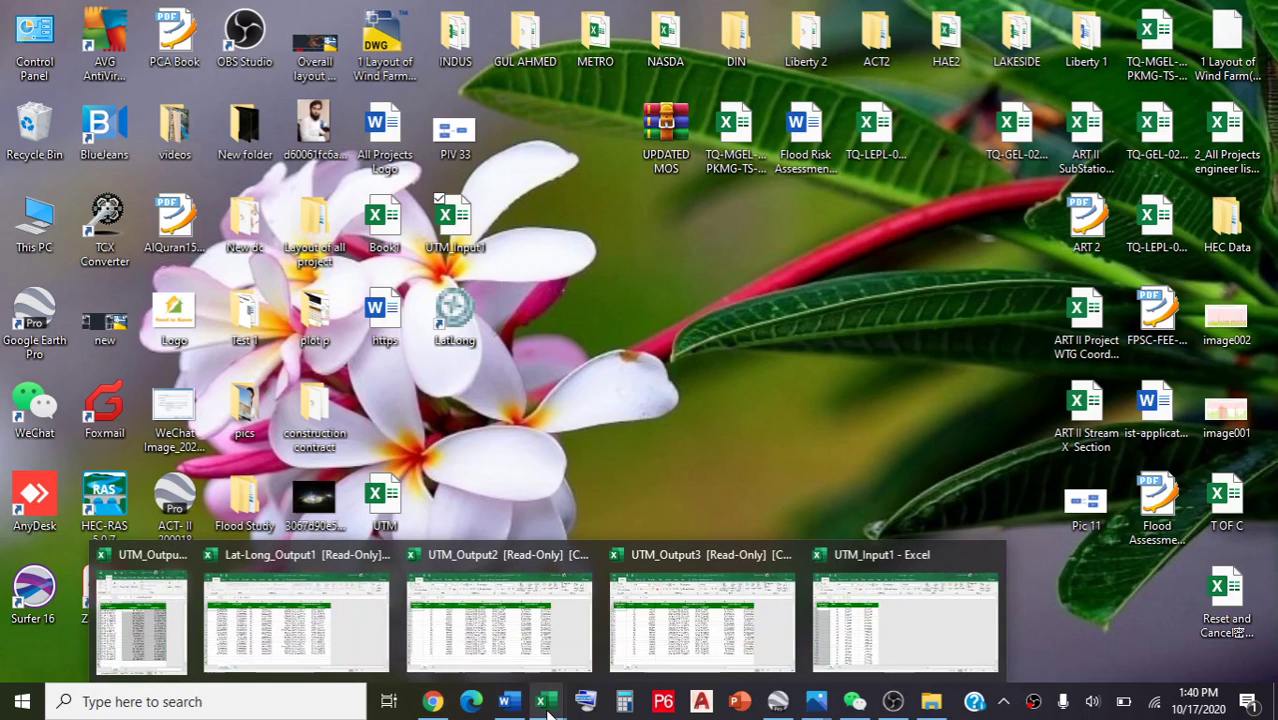
{"action": "right_click", "coordinate": [1034, 704]}
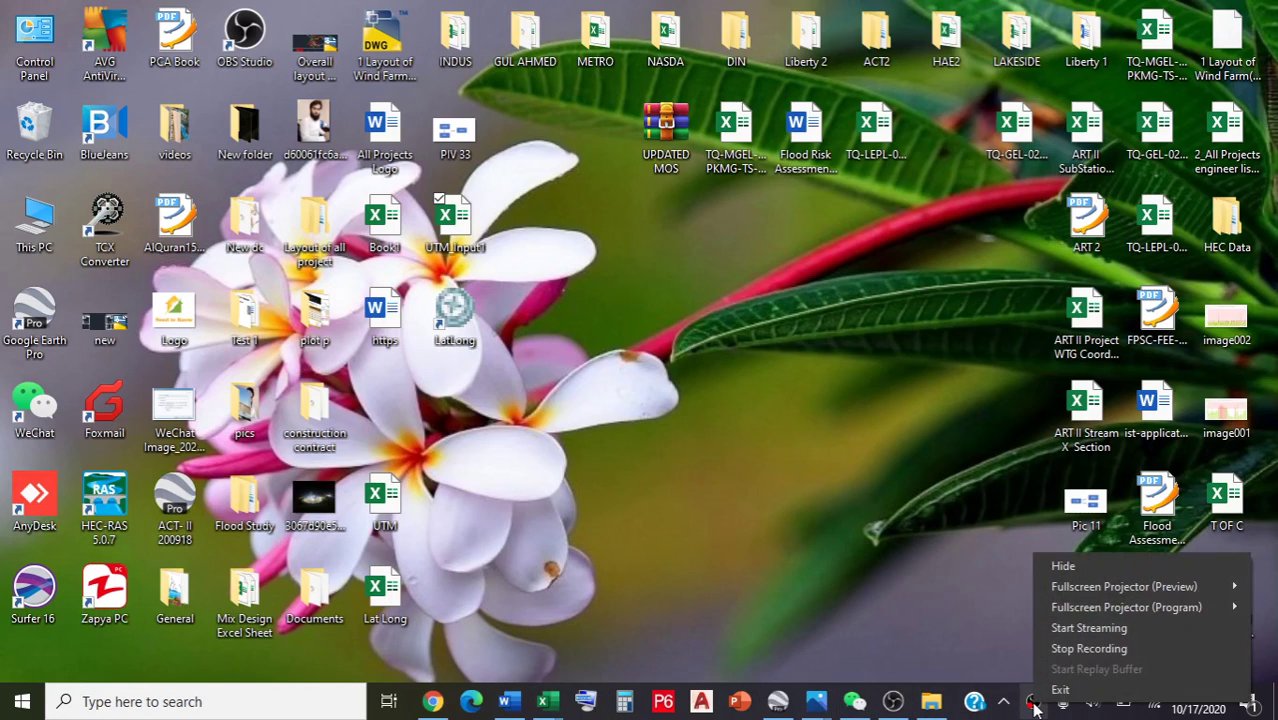